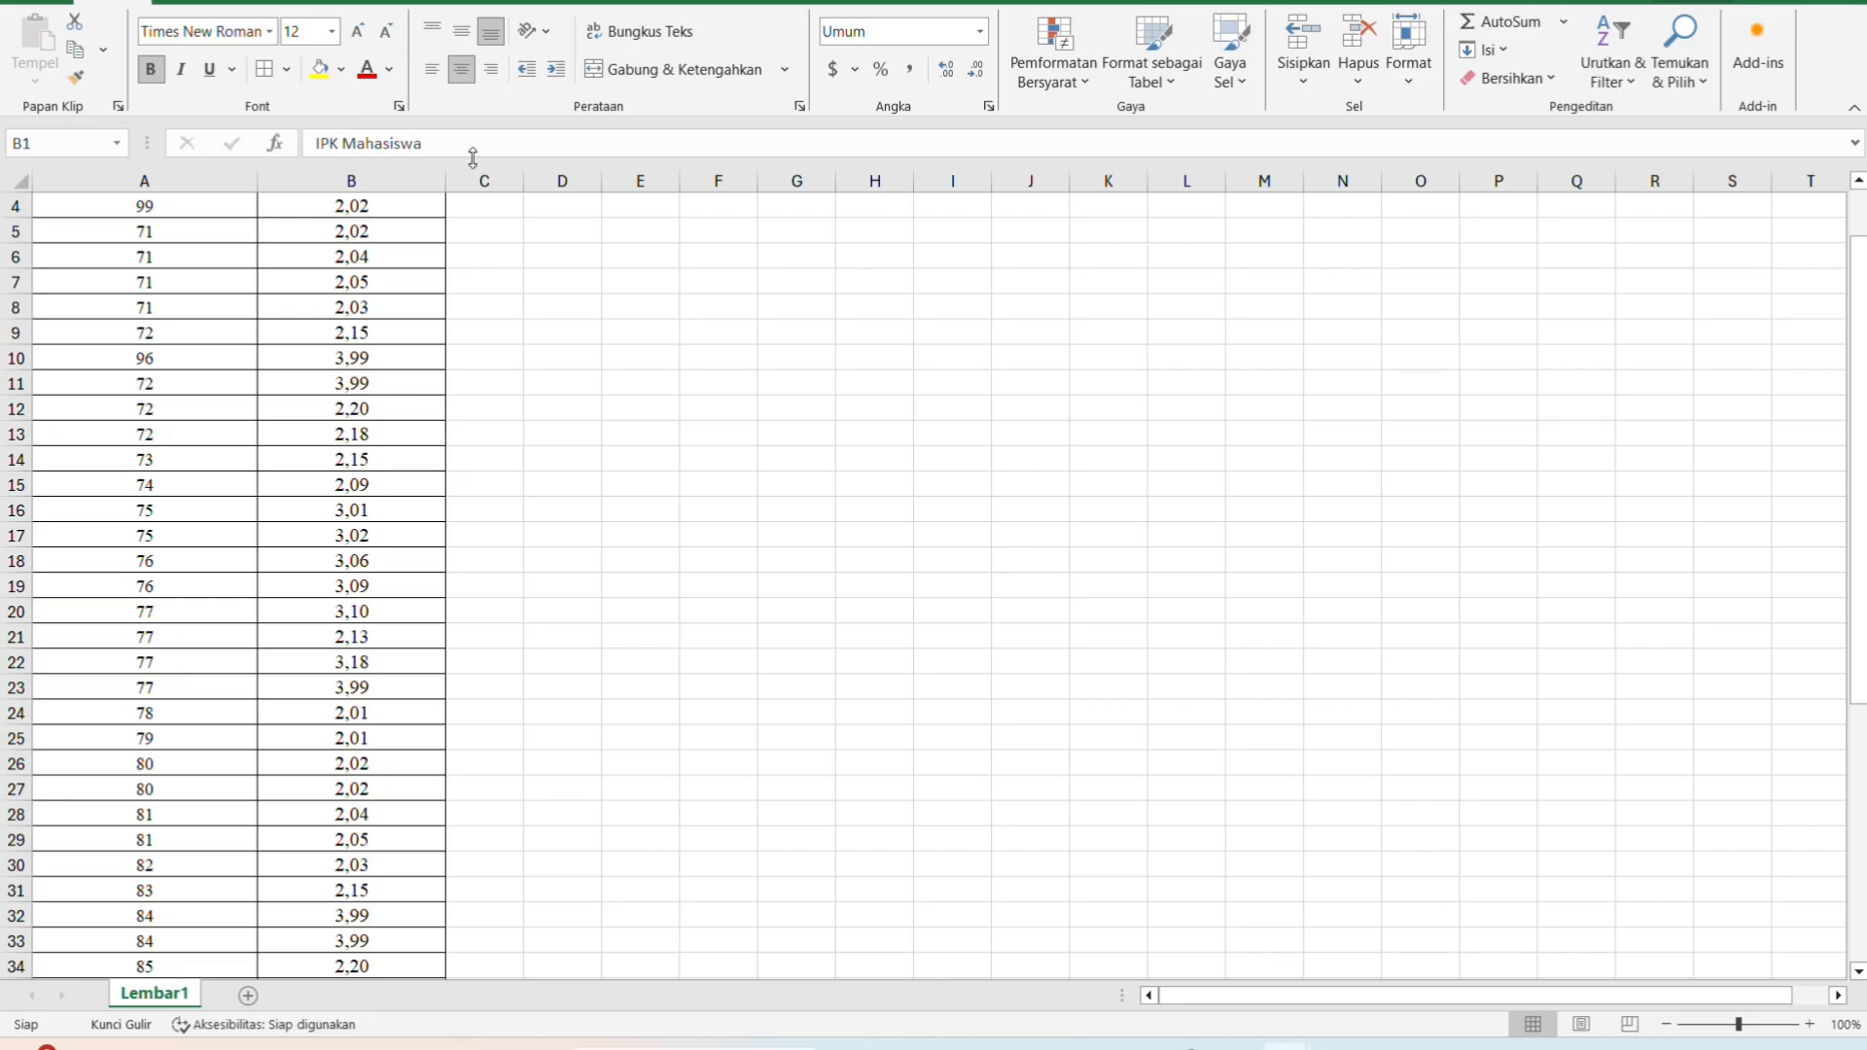
pyautogui.scroll(1, 610, 375)
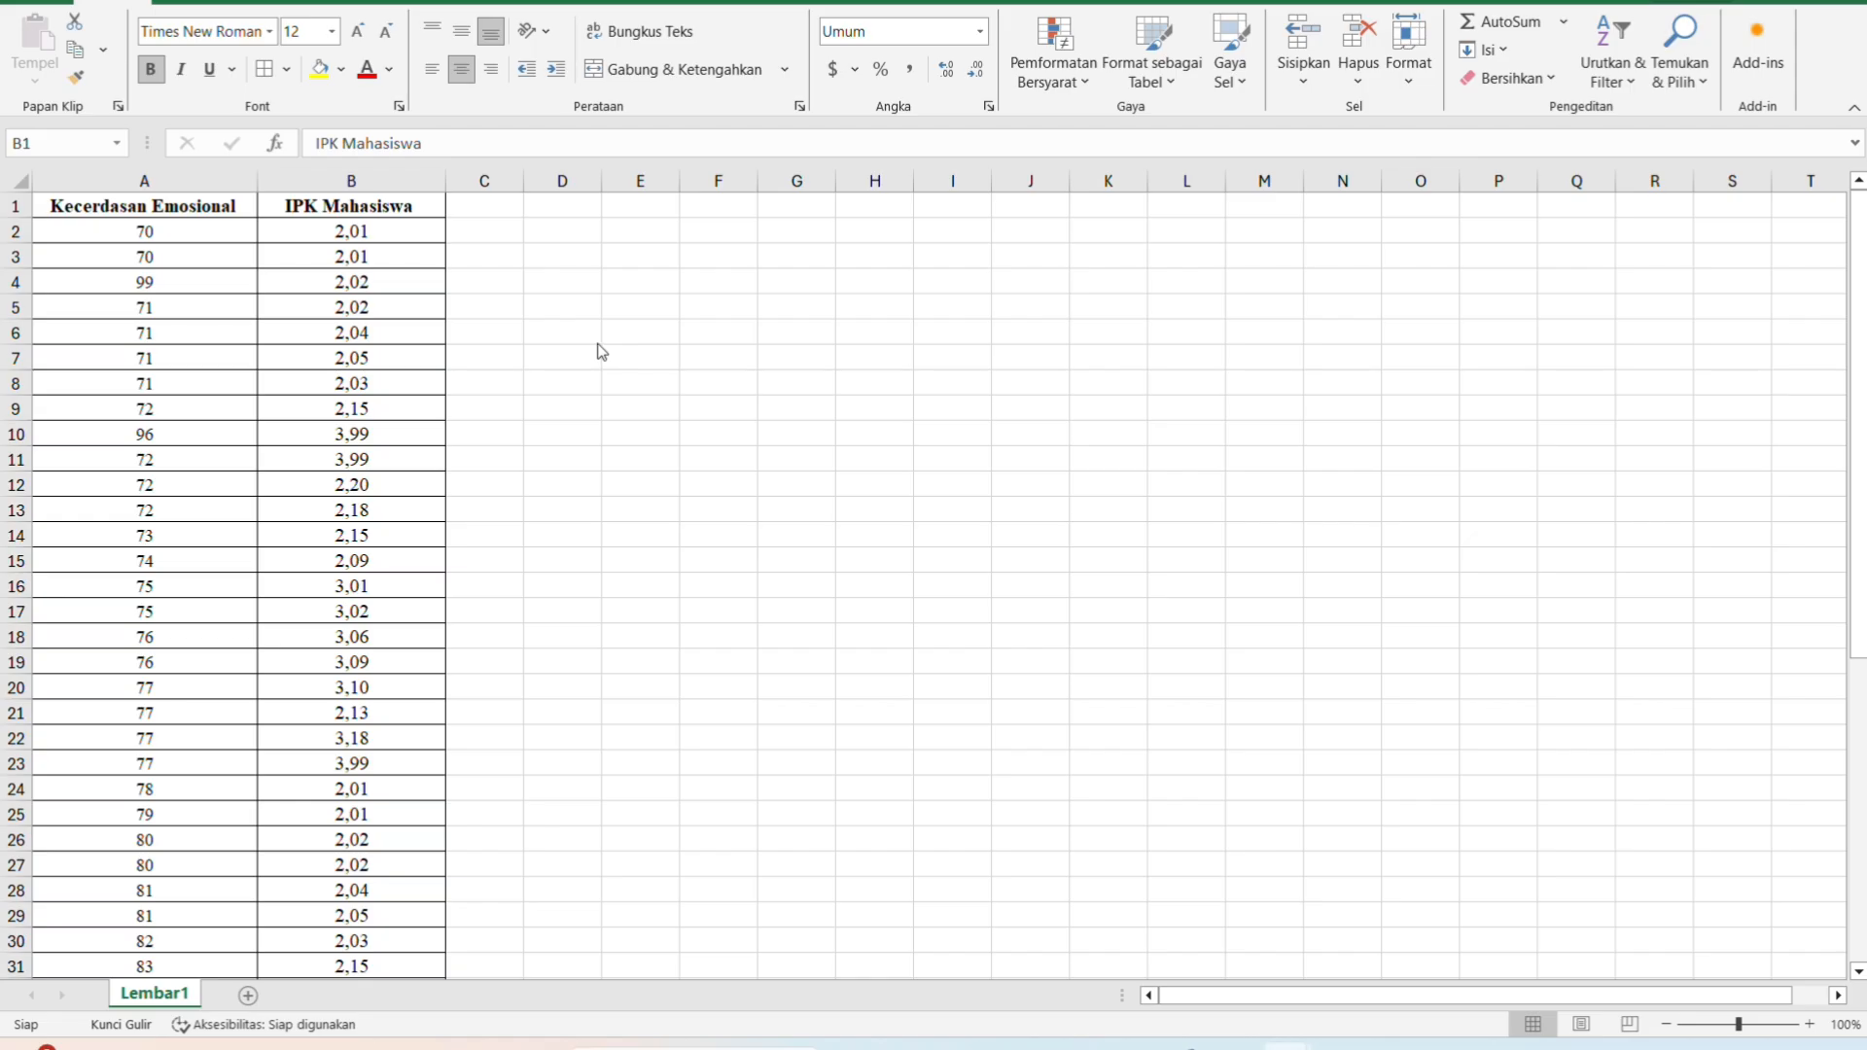
pyautogui.scroll(-1, 623, 311)
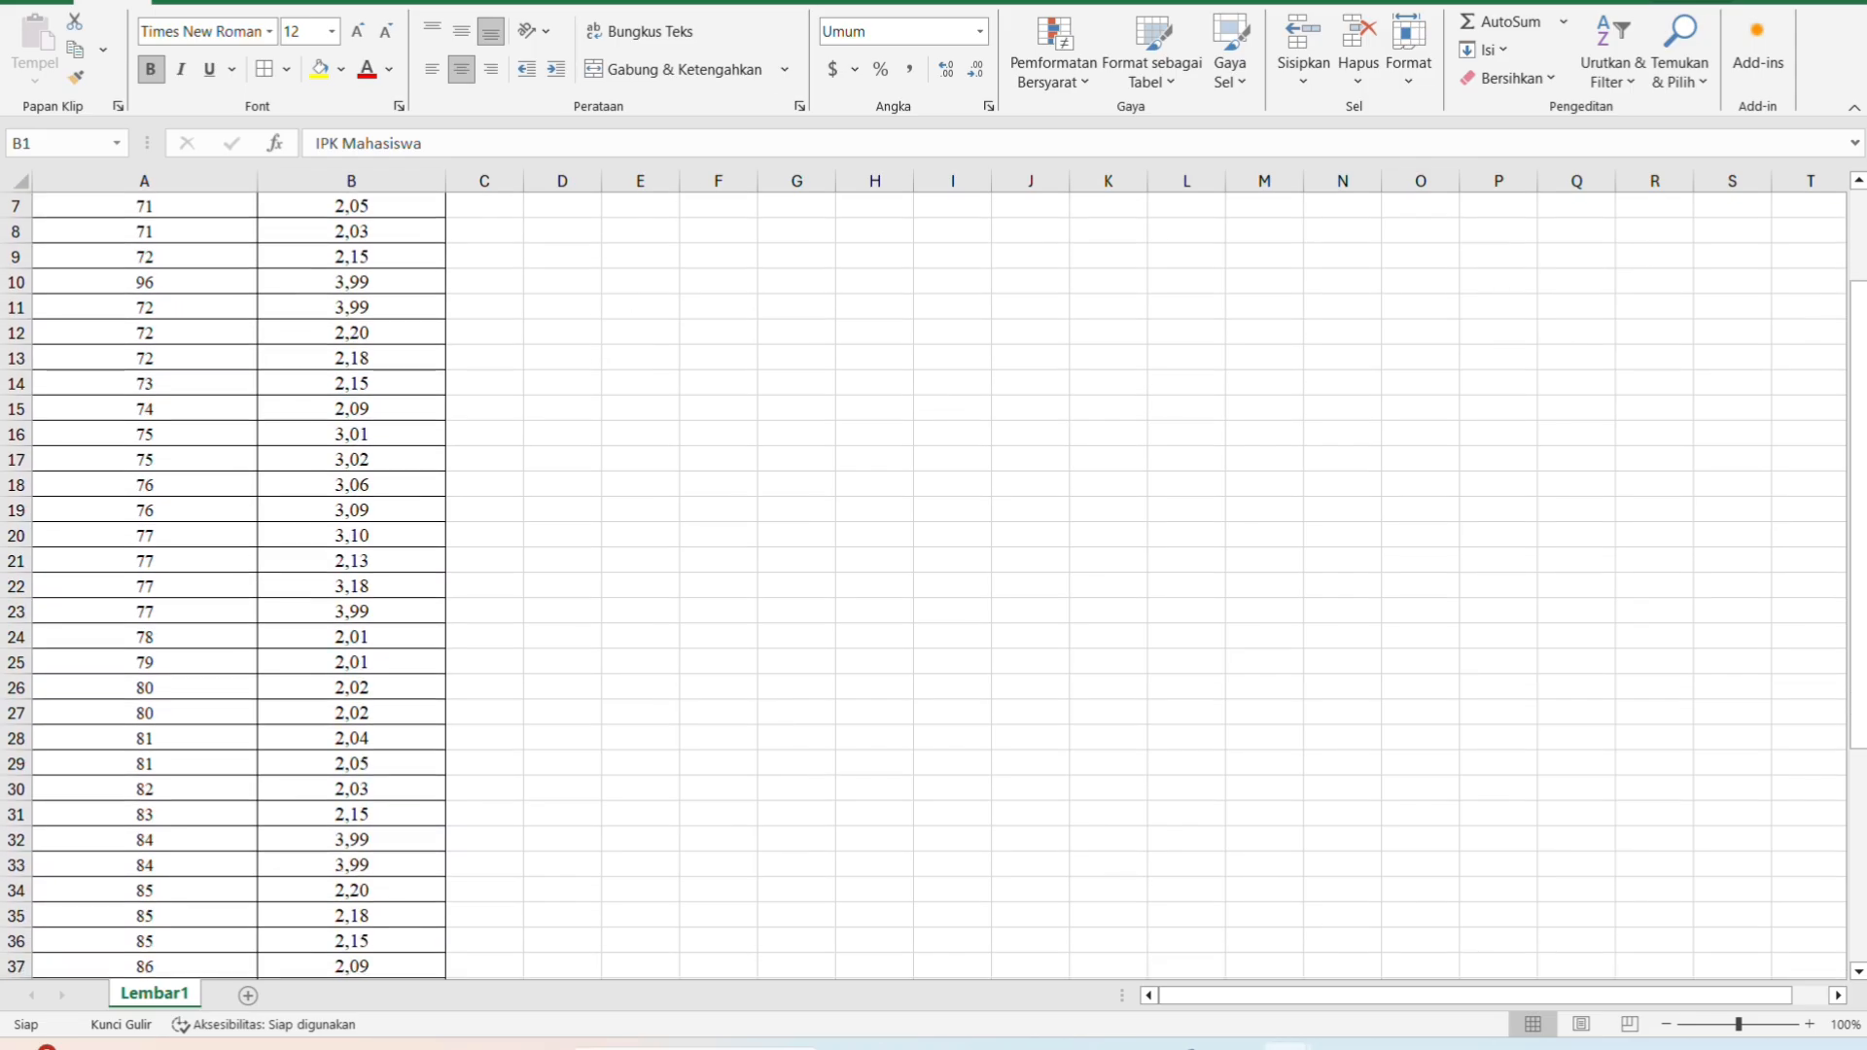
pyautogui.scroll(1, 695, 290)
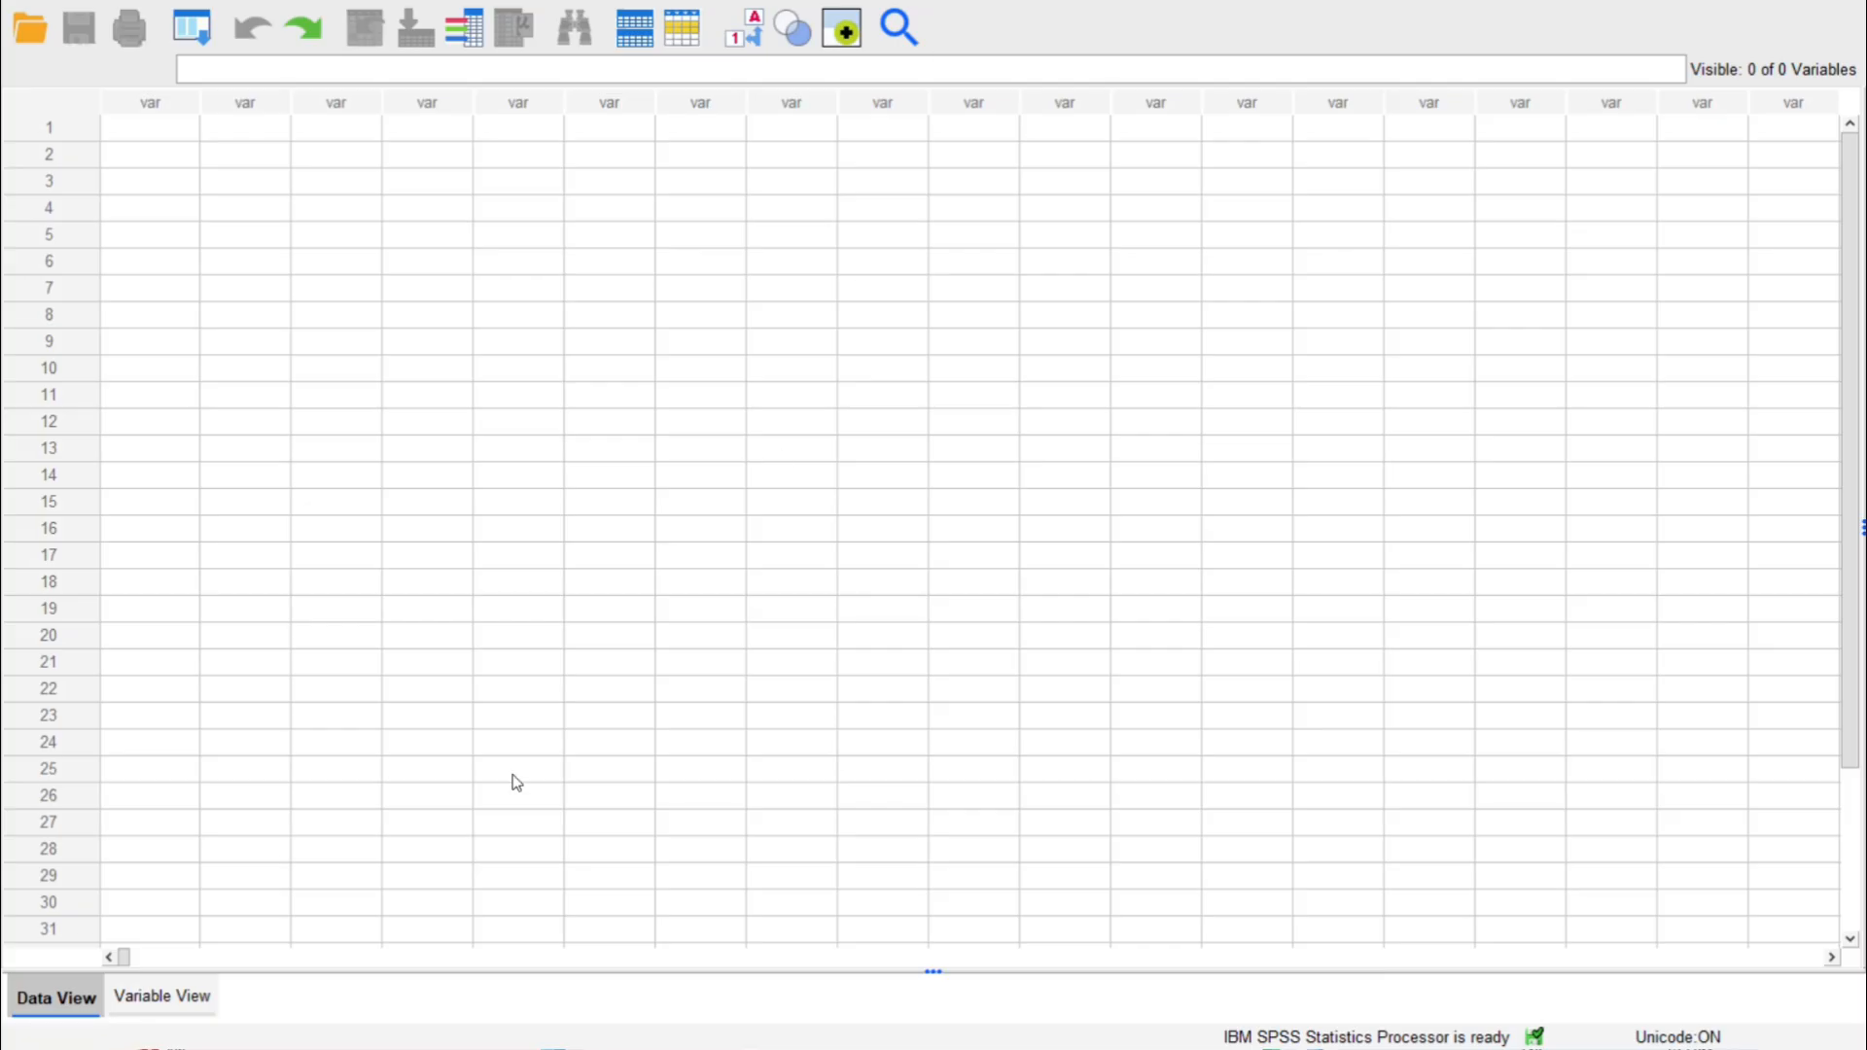
# In the SPSS variable definitions, label the first variable Kecerdasan Emosional and the second IPK Mahasiswa.
pyautogui.click(192, 1002)
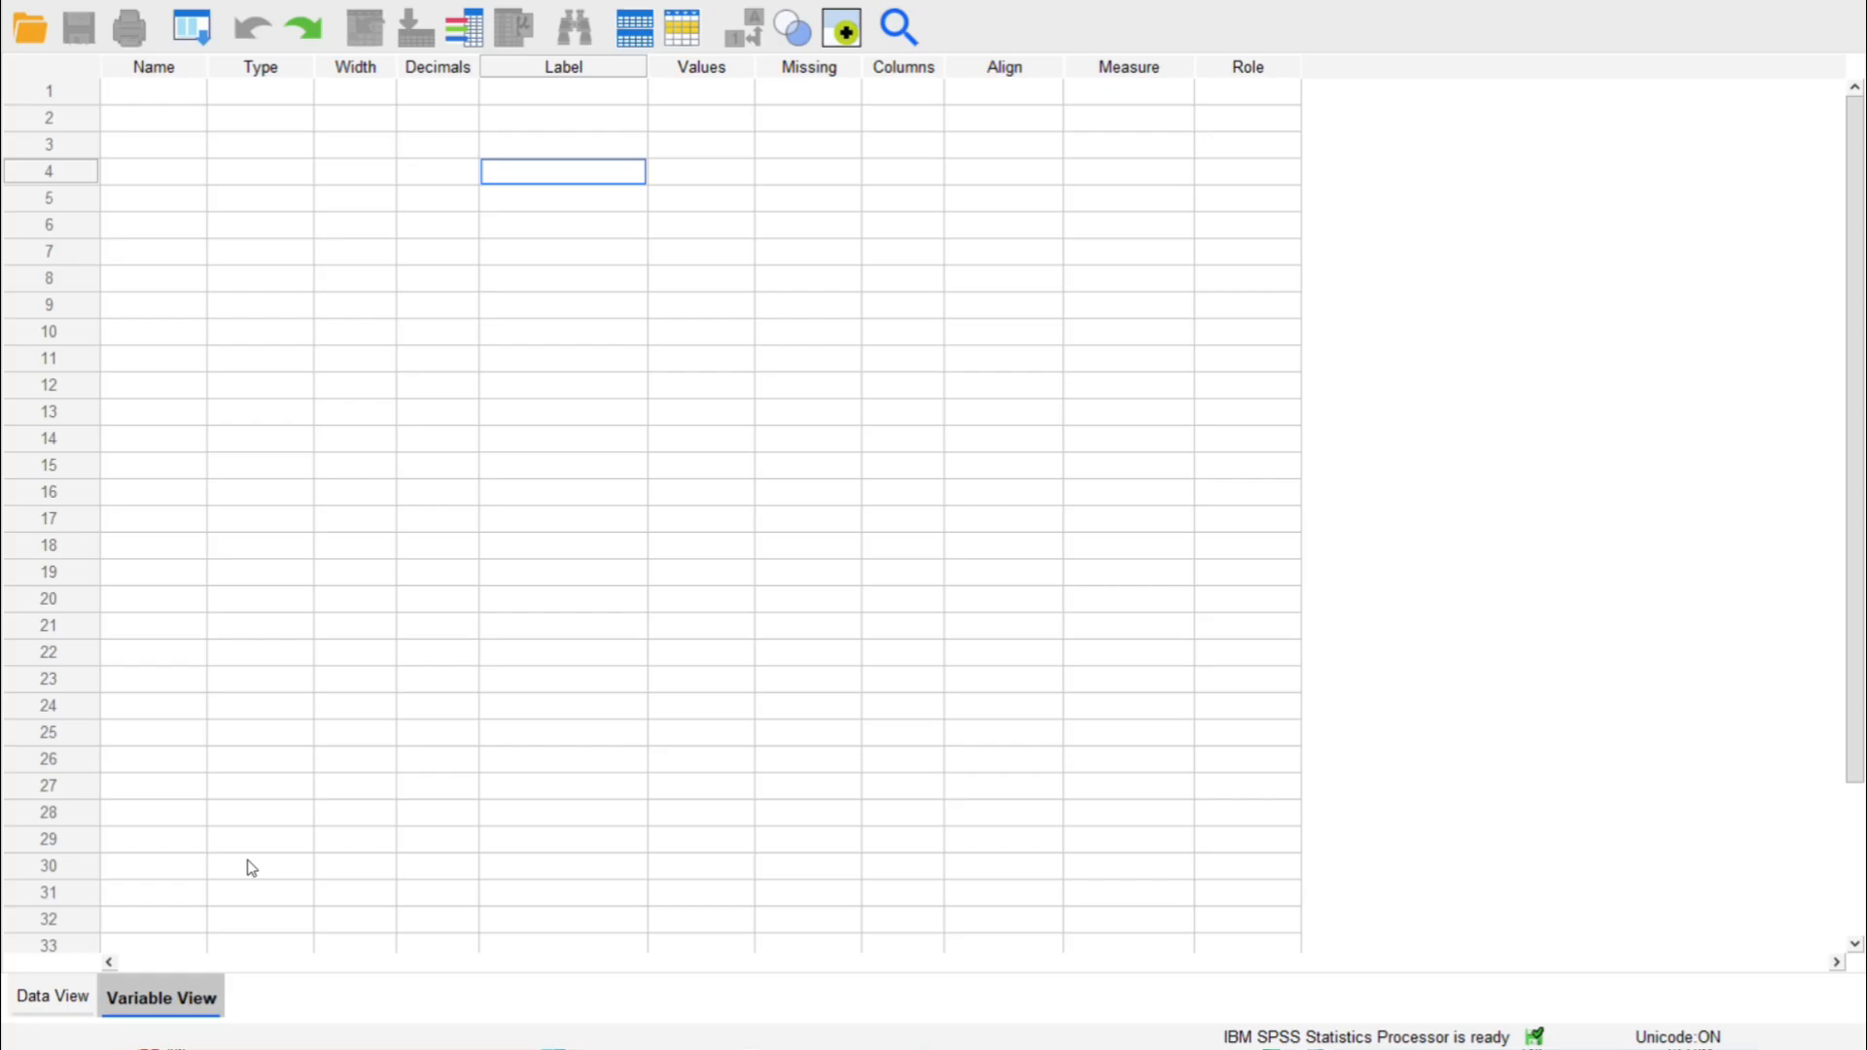
pyautogui.click(541, 95)
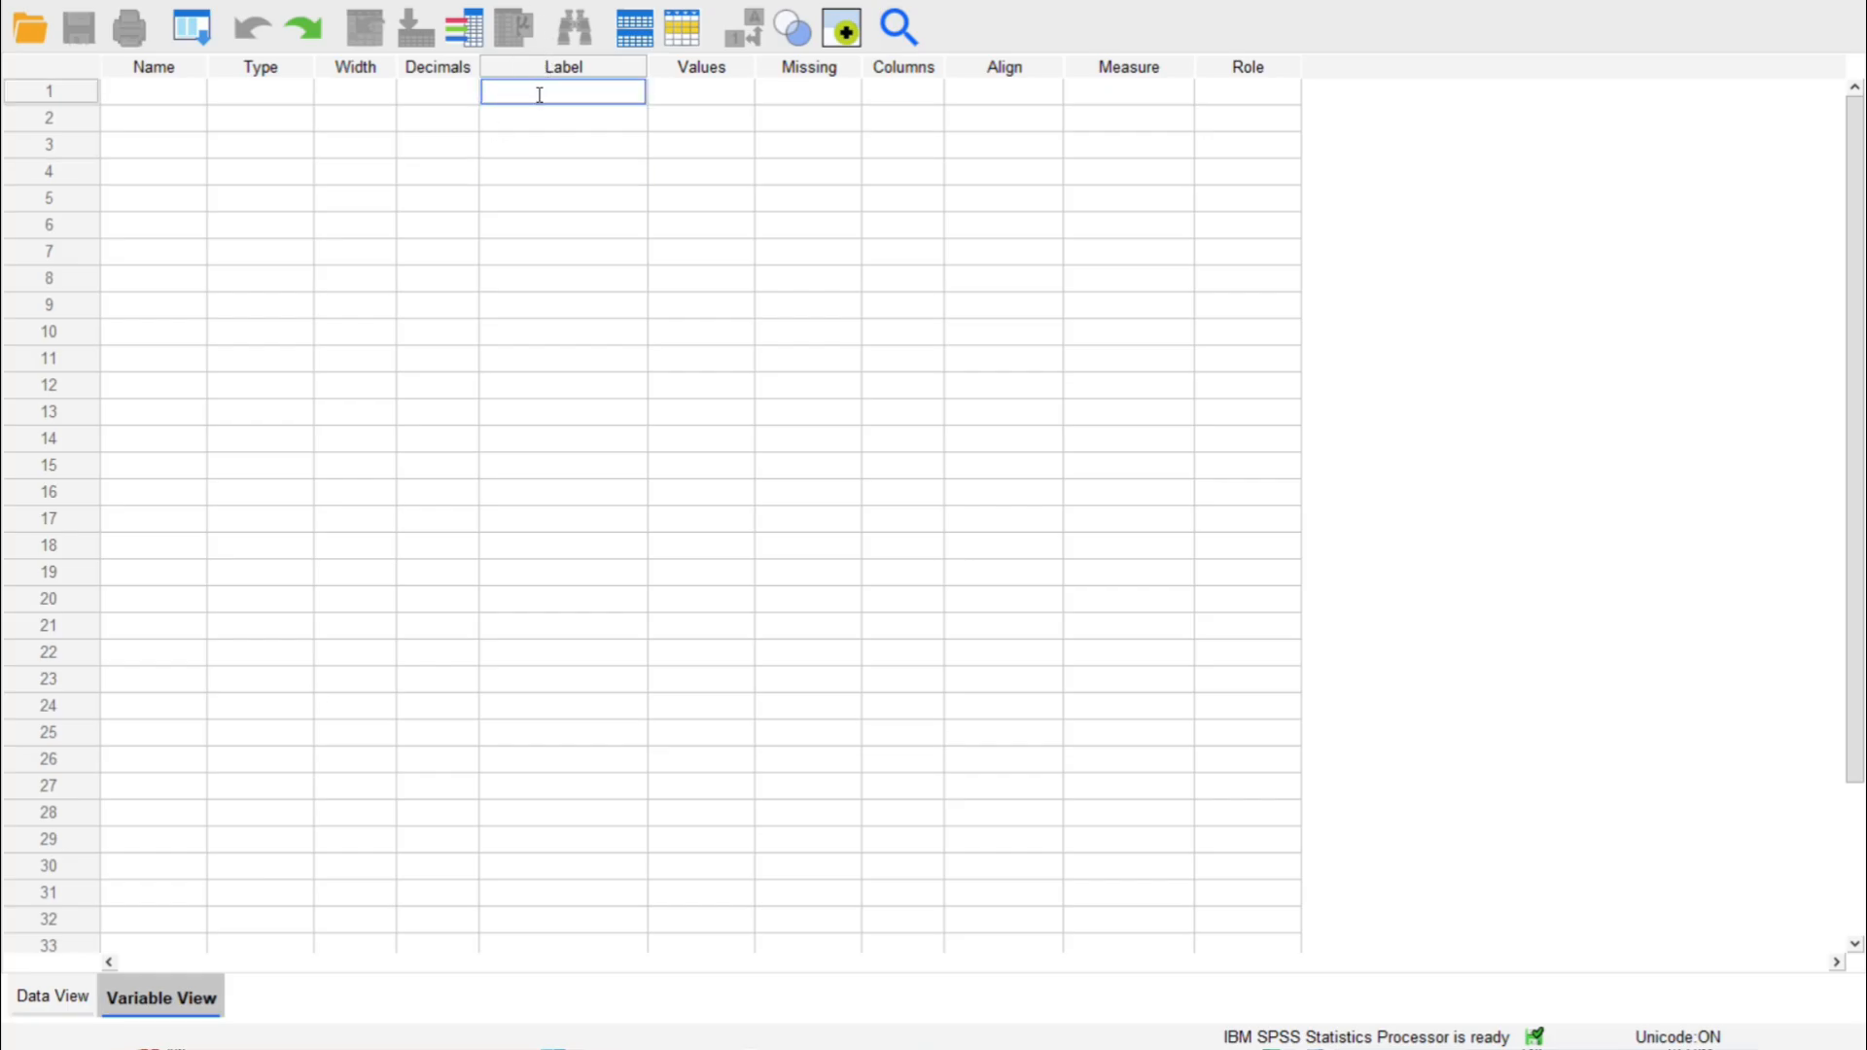
pyautogui.write('Kecerdasan Emosional')
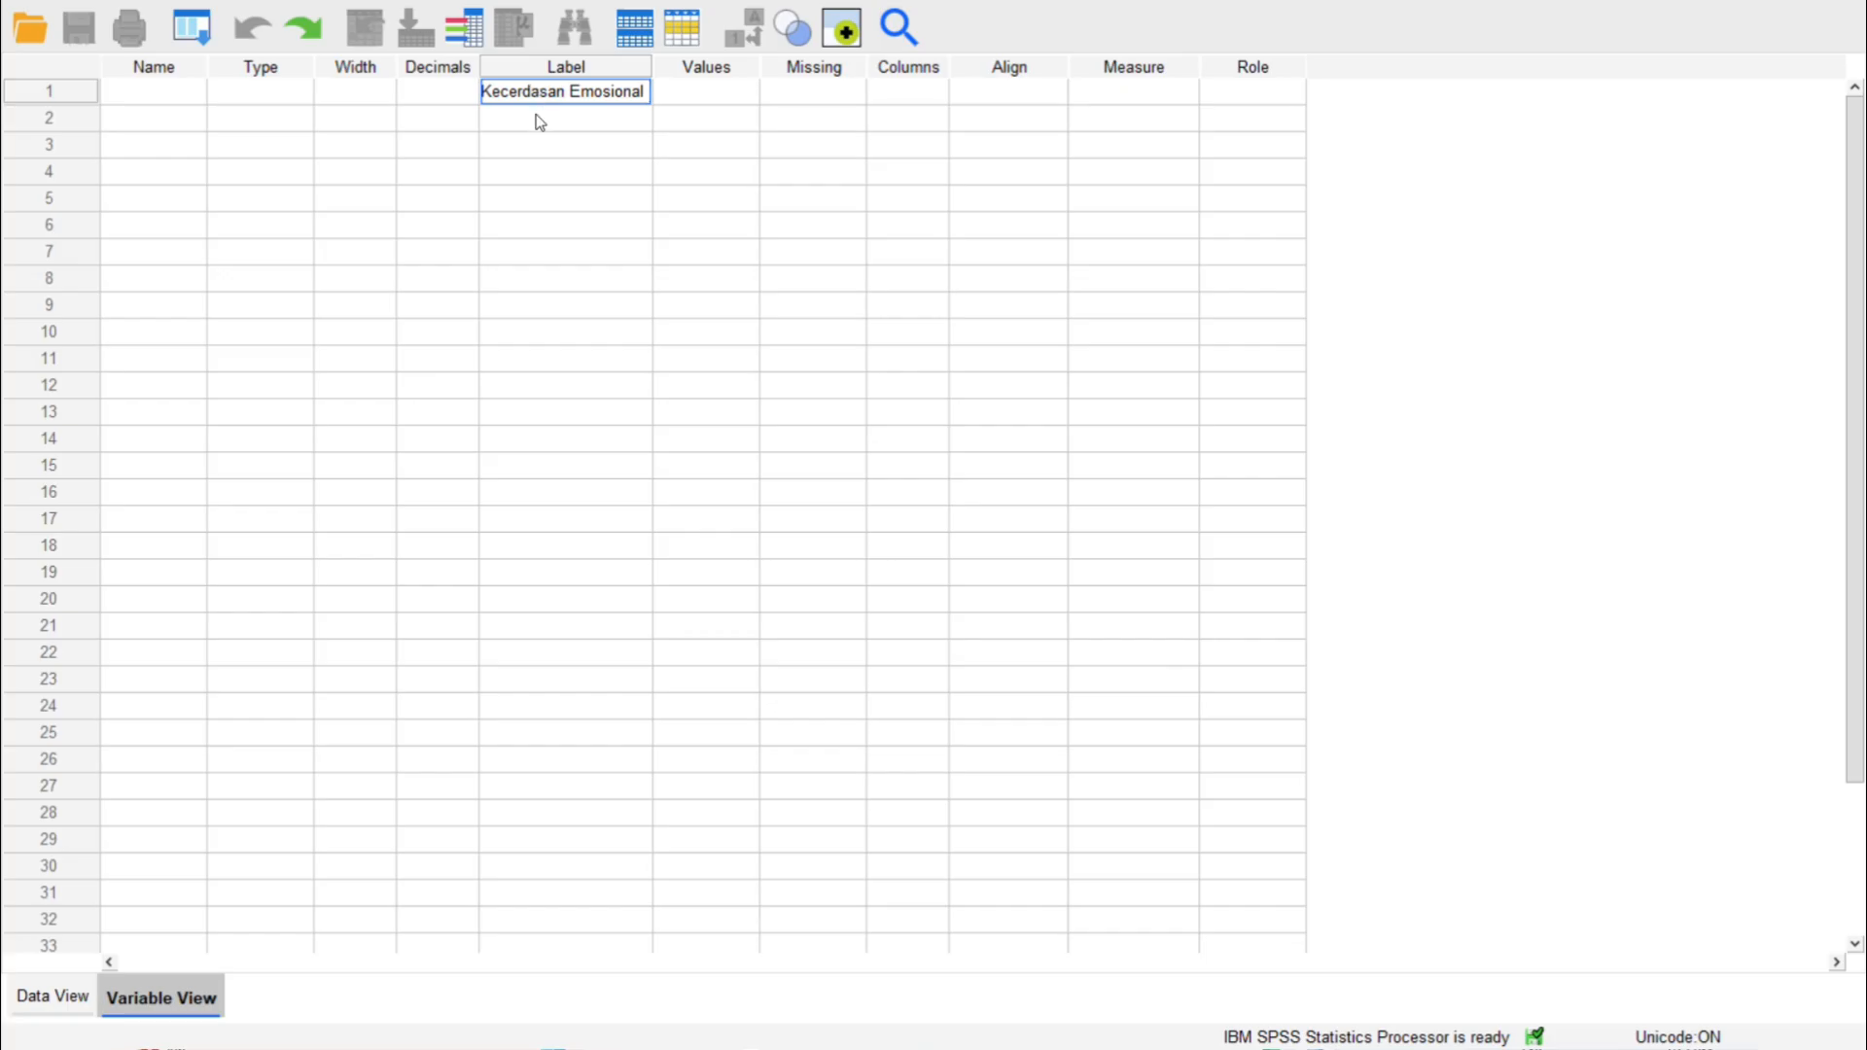
pyautogui.click(538, 115)
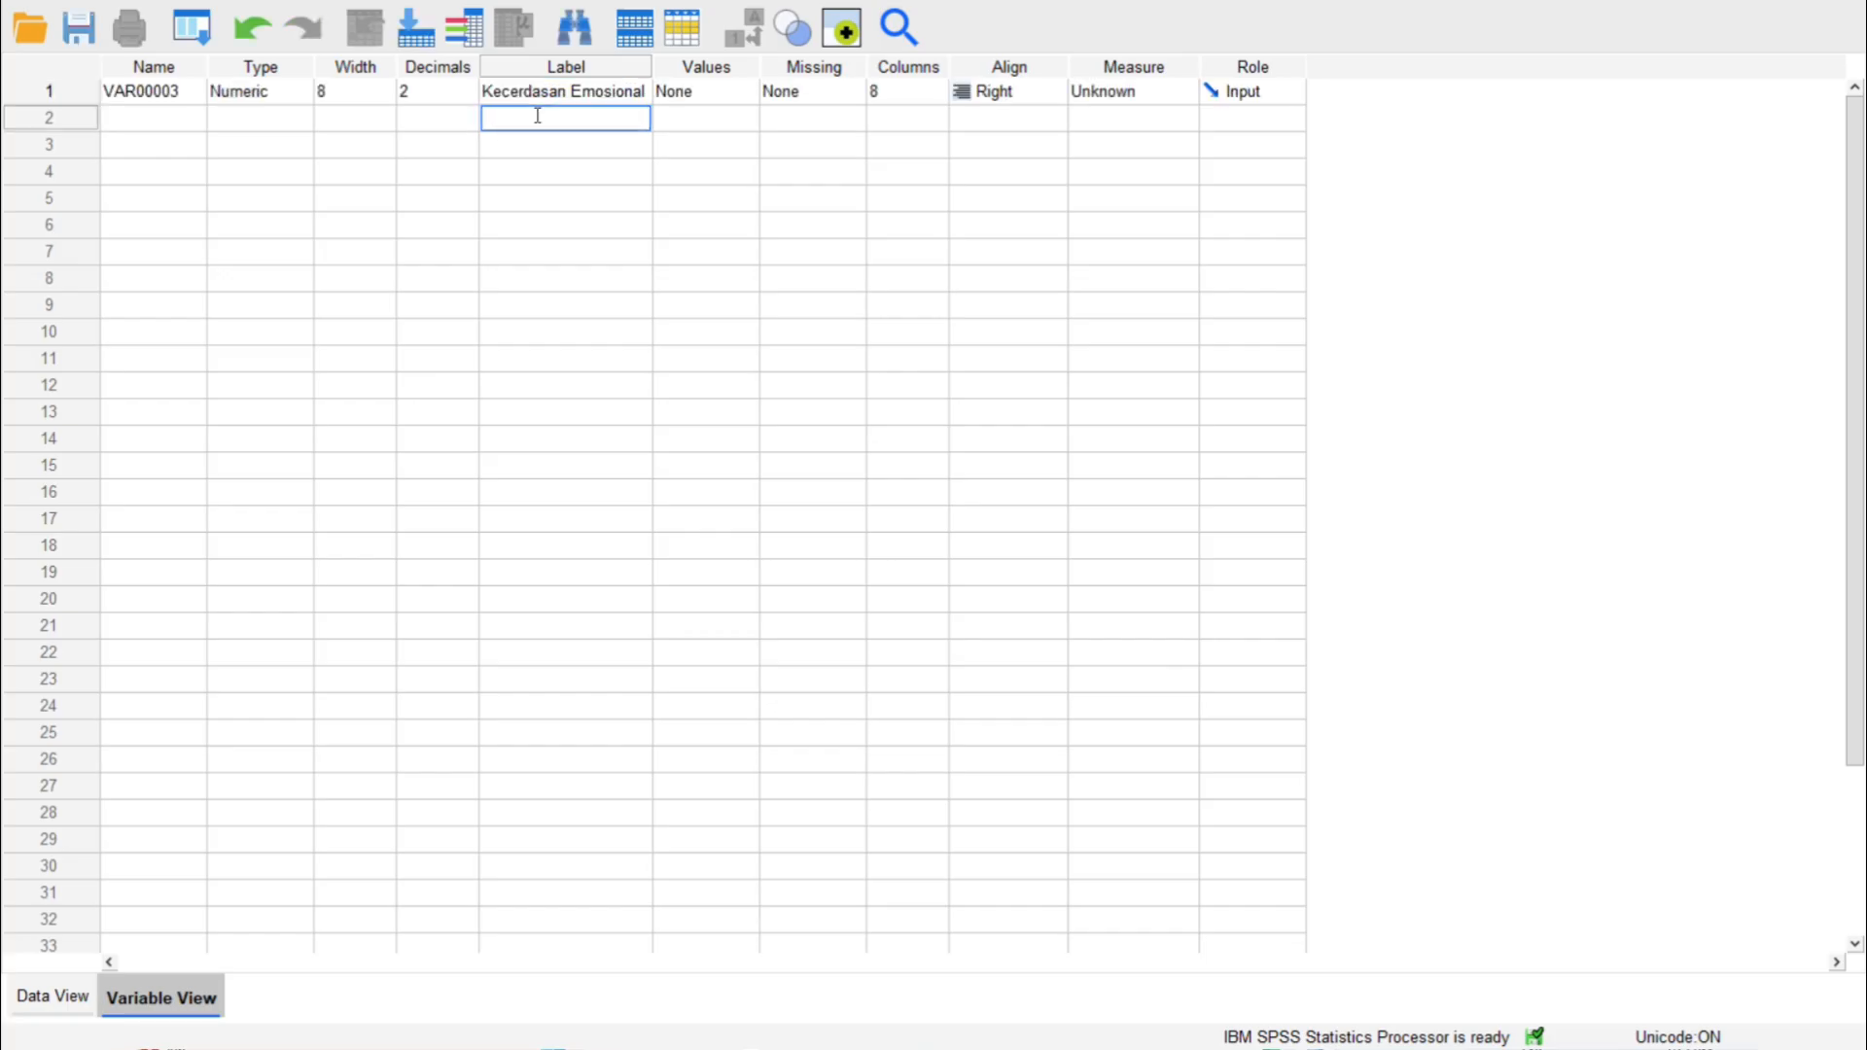
pyautogui.write('IPK Mahasiswa')
pyautogui.press('Return')
# Set the Kecerdasan Emosional variable to 0 decimals and the measure of both variables to Scale.
pyautogui.click(451, 90)
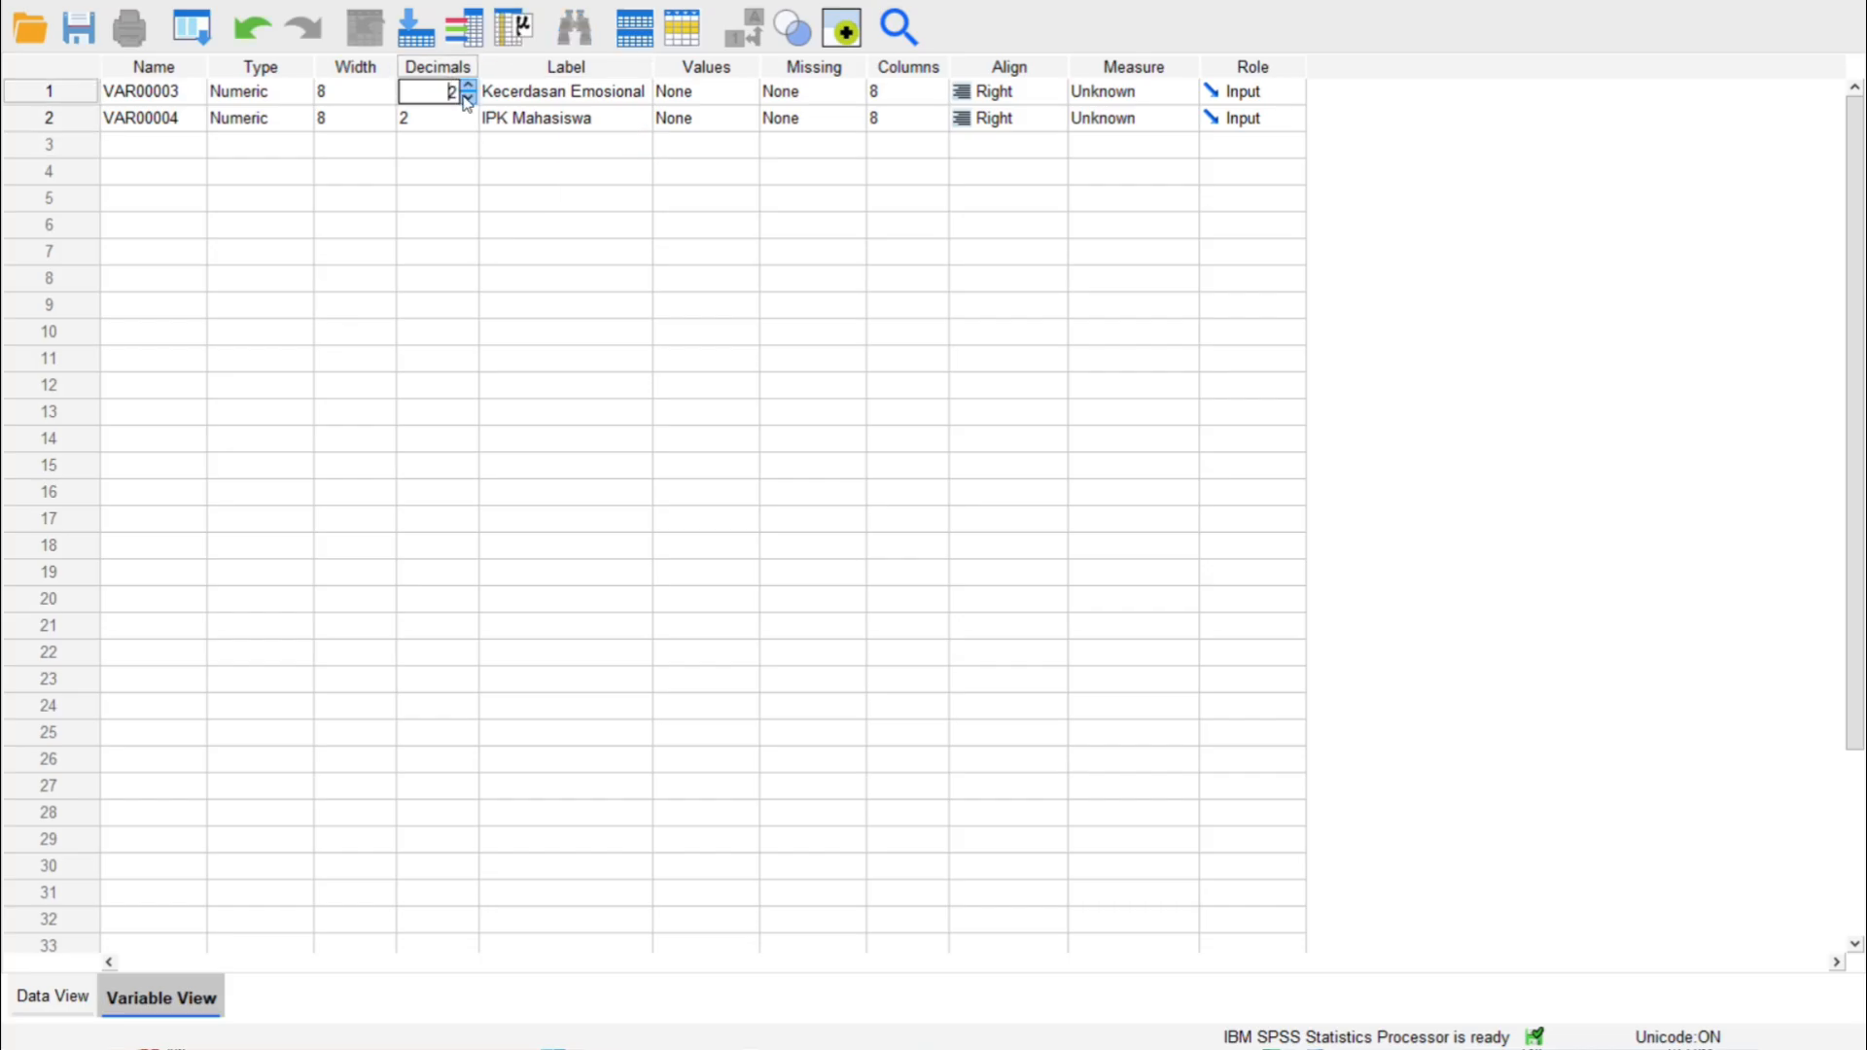
pyautogui.click(467, 98)
pyautogui.click(467, 98)
pyautogui.click(1138, 94)
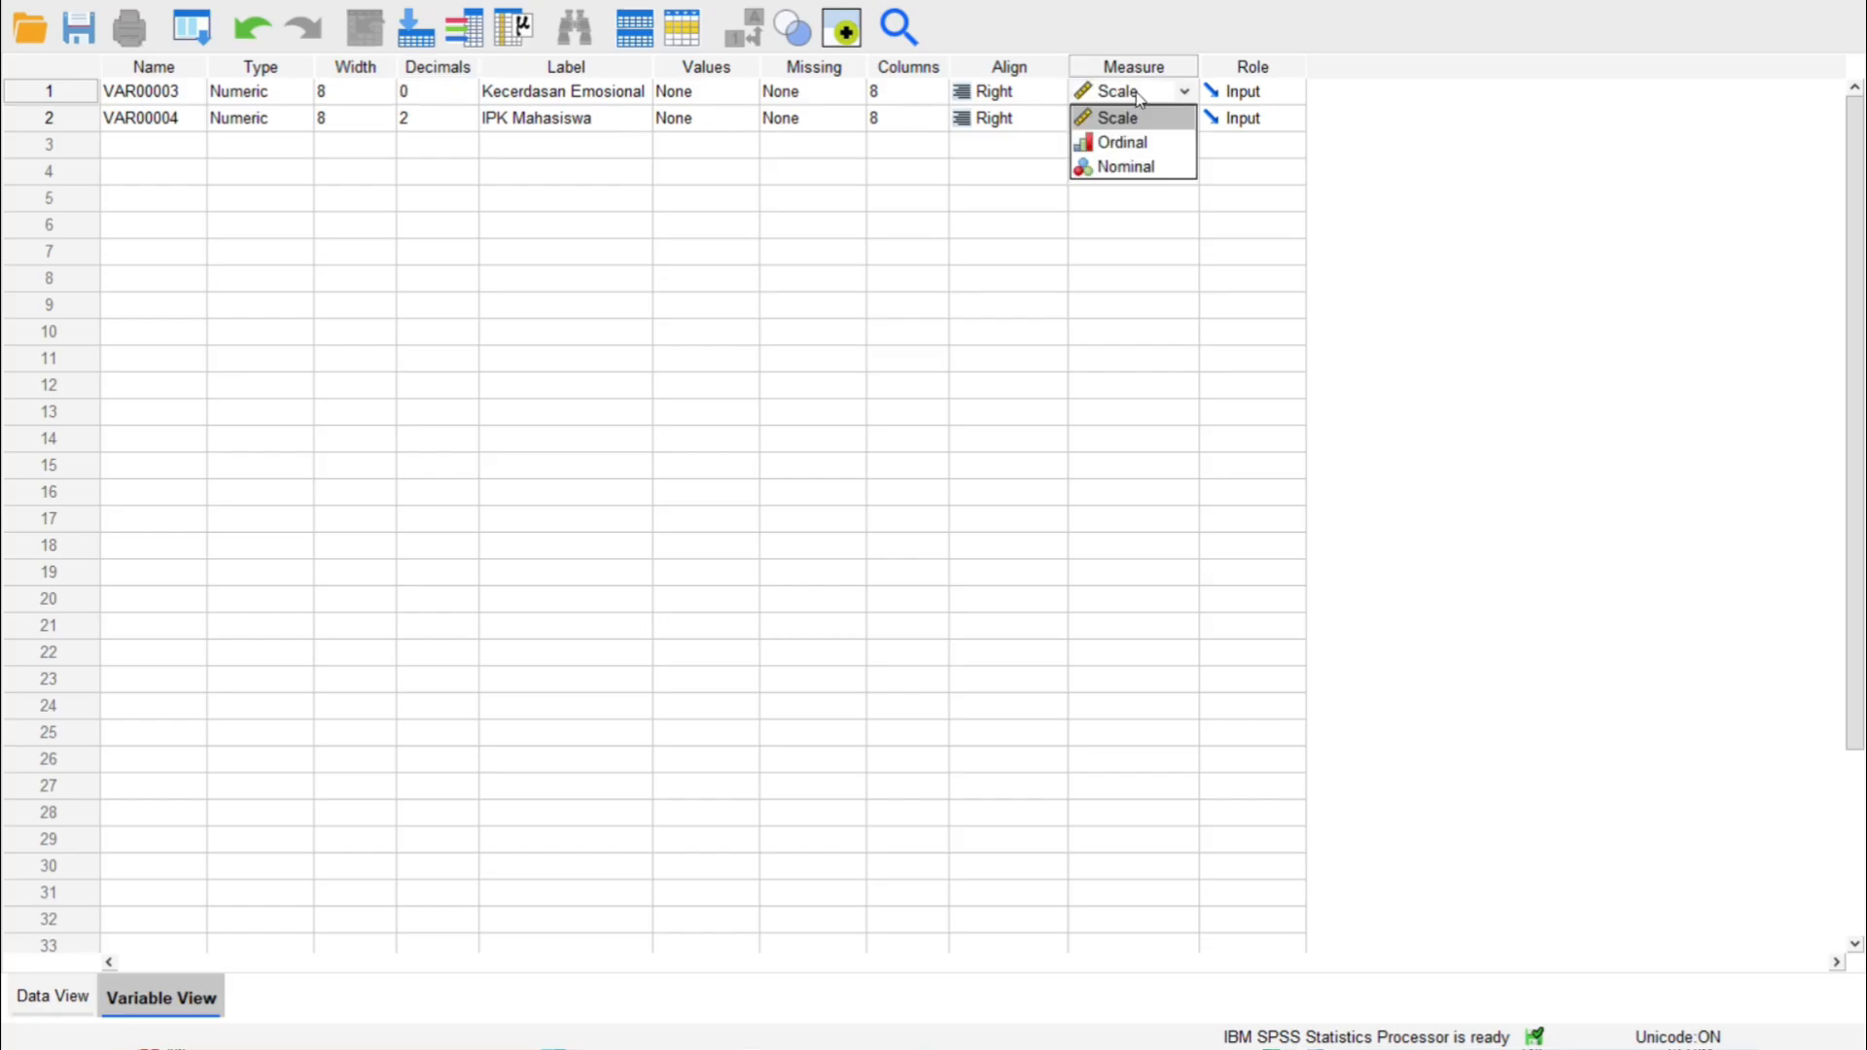
pyautogui.click(1134, 119)
pyautogui.click(1134, 121)
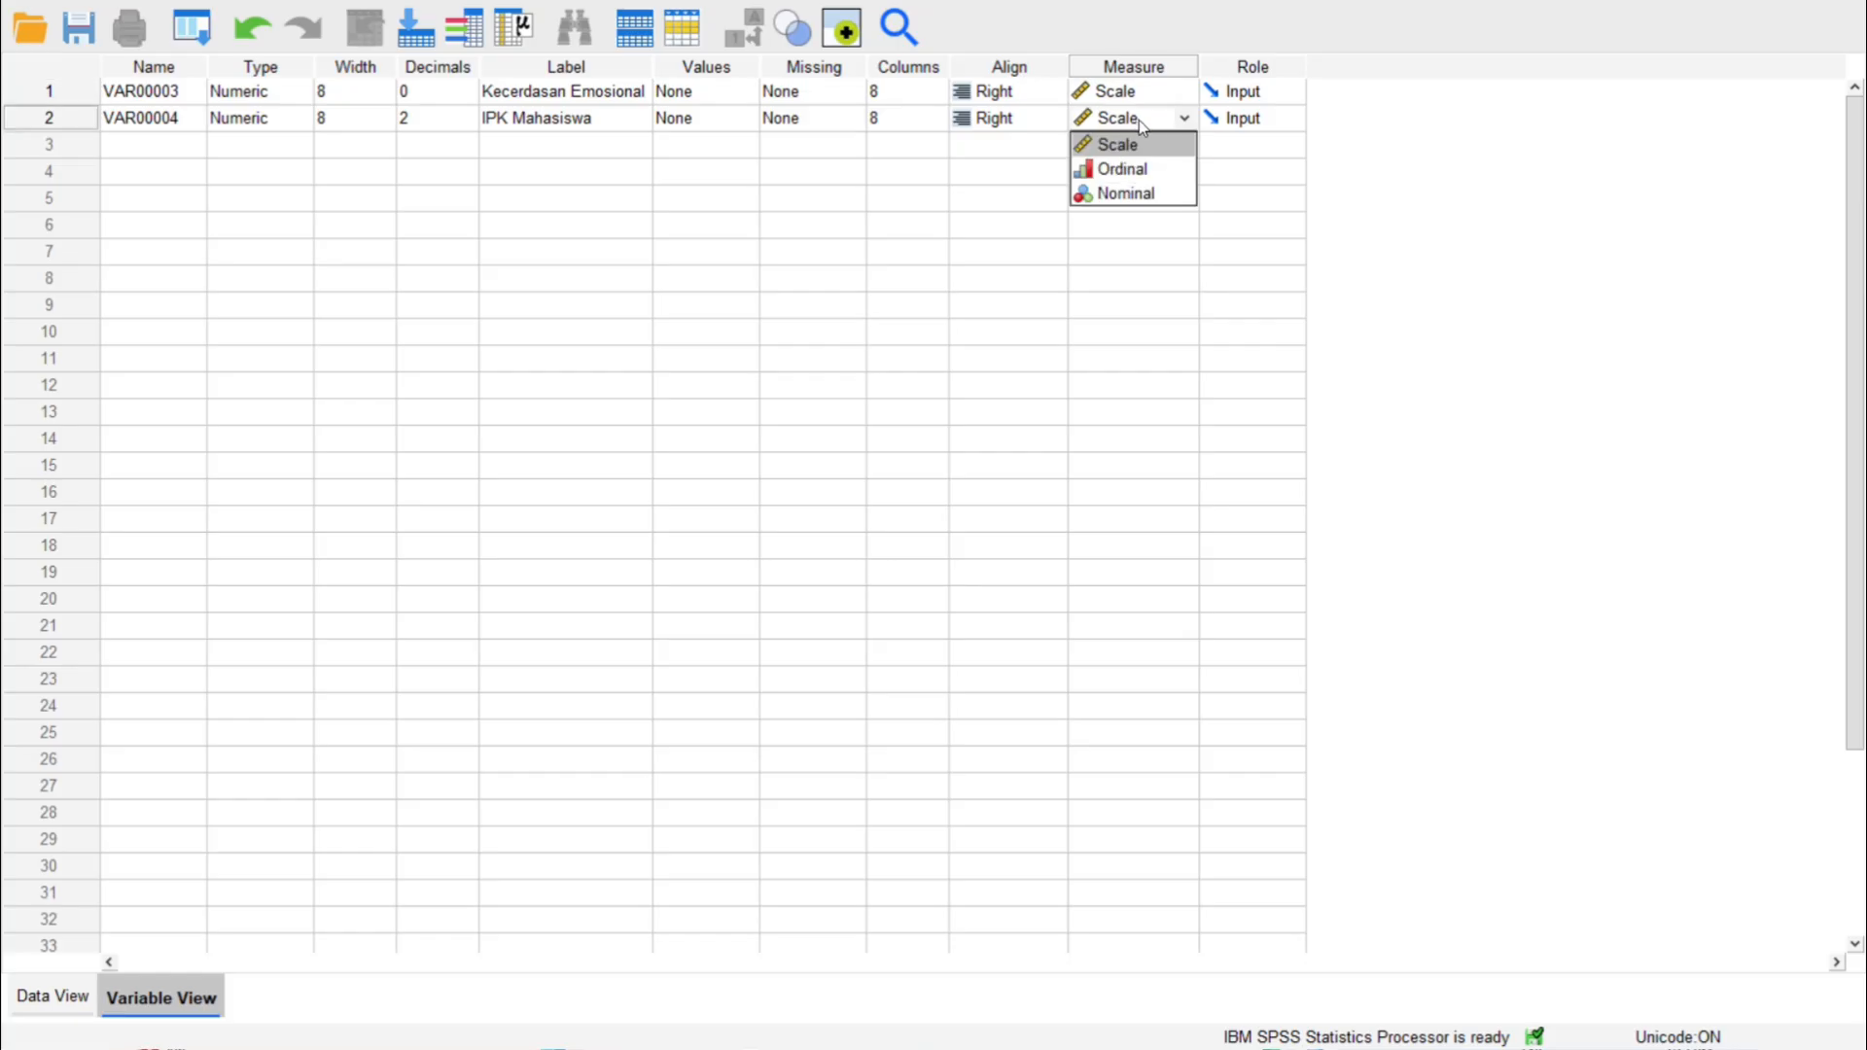
pyautogui.click(1151, 144)
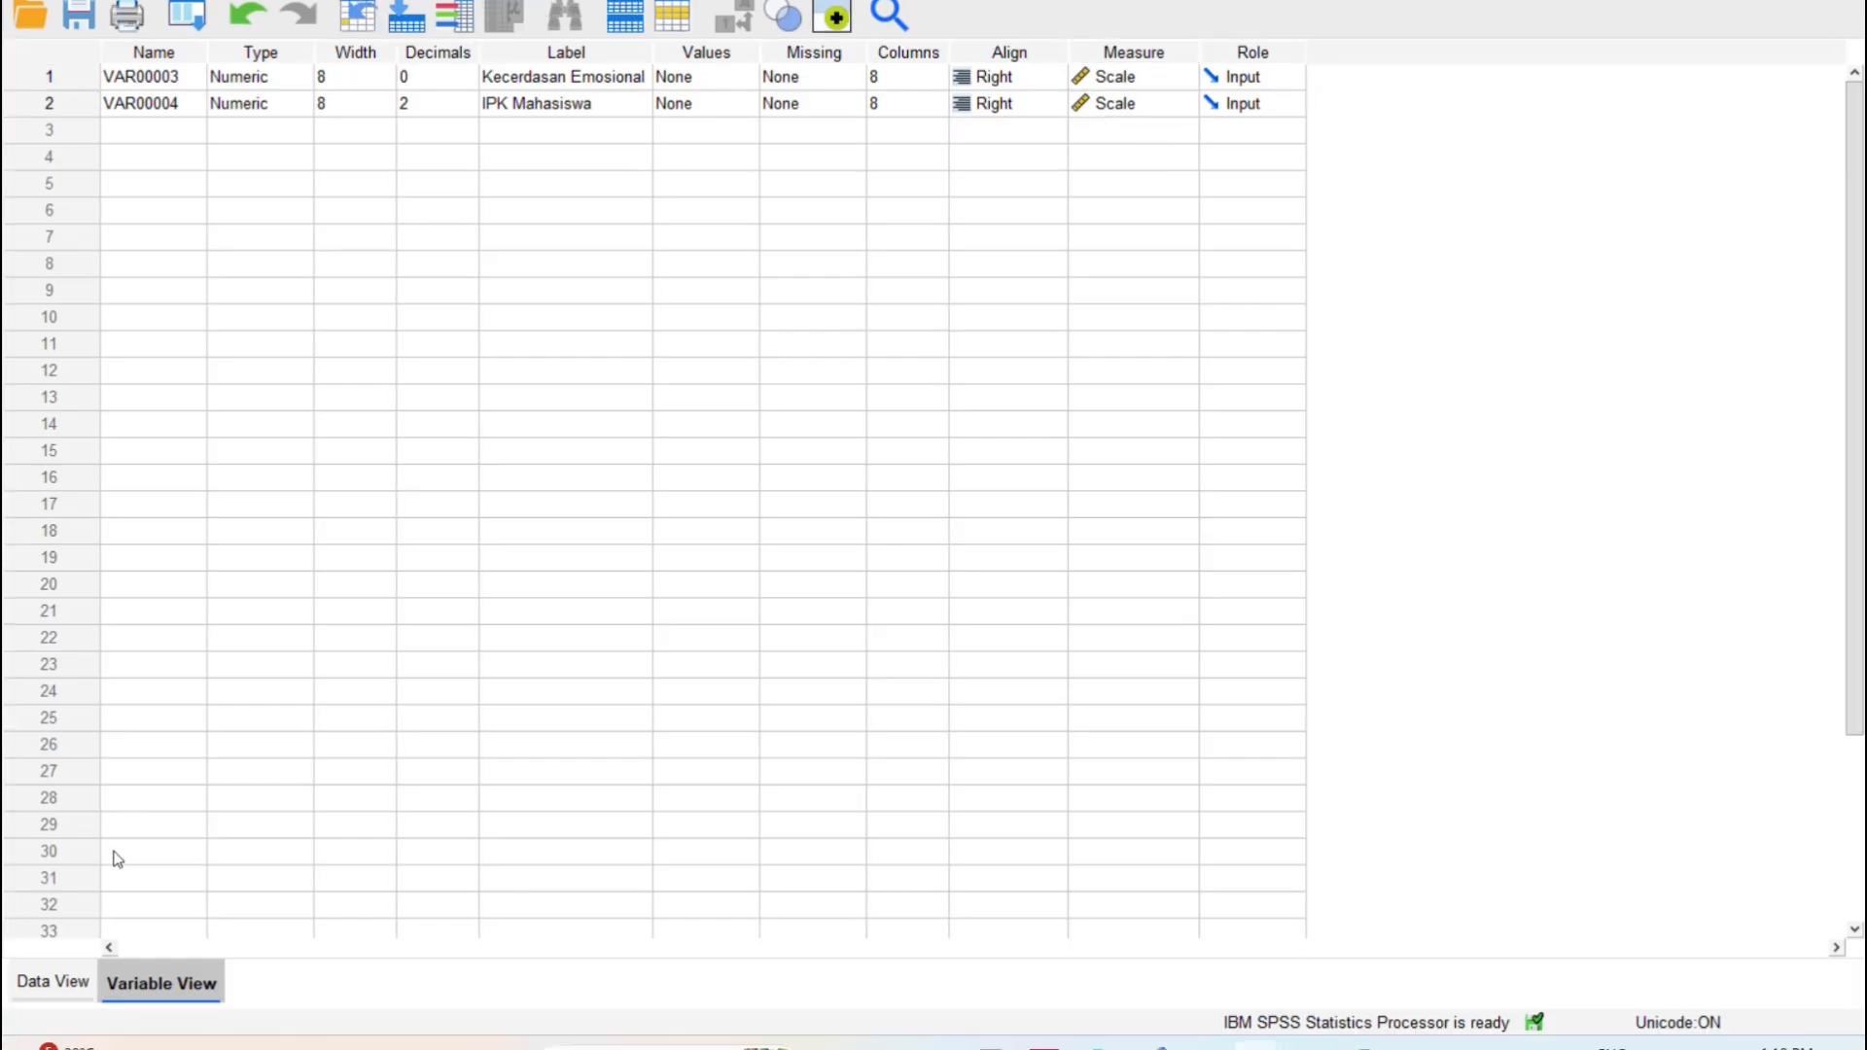
# Set up an Explore analysis in the data view with Kecerdasan Emosional and IPK Mahasiswa as dependent variables.
pyautogui.click(61, 982)
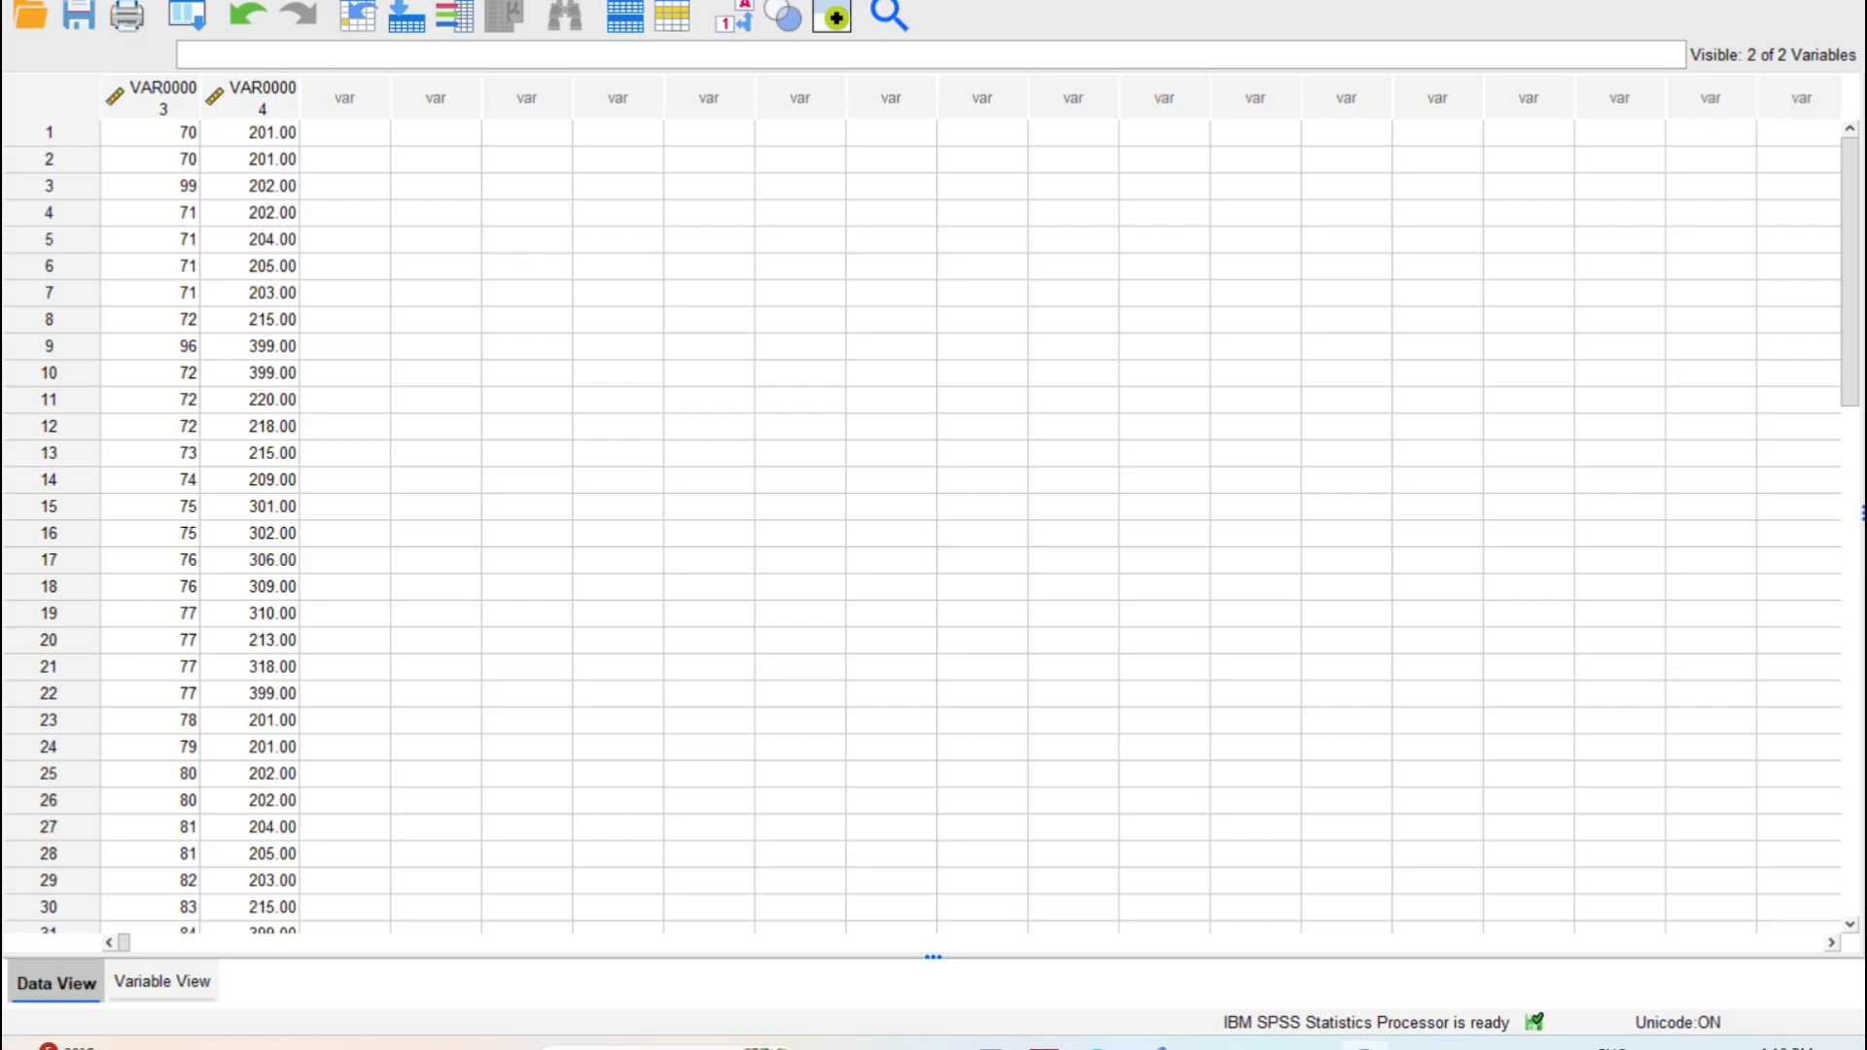
pyautogui.click(346, 1)
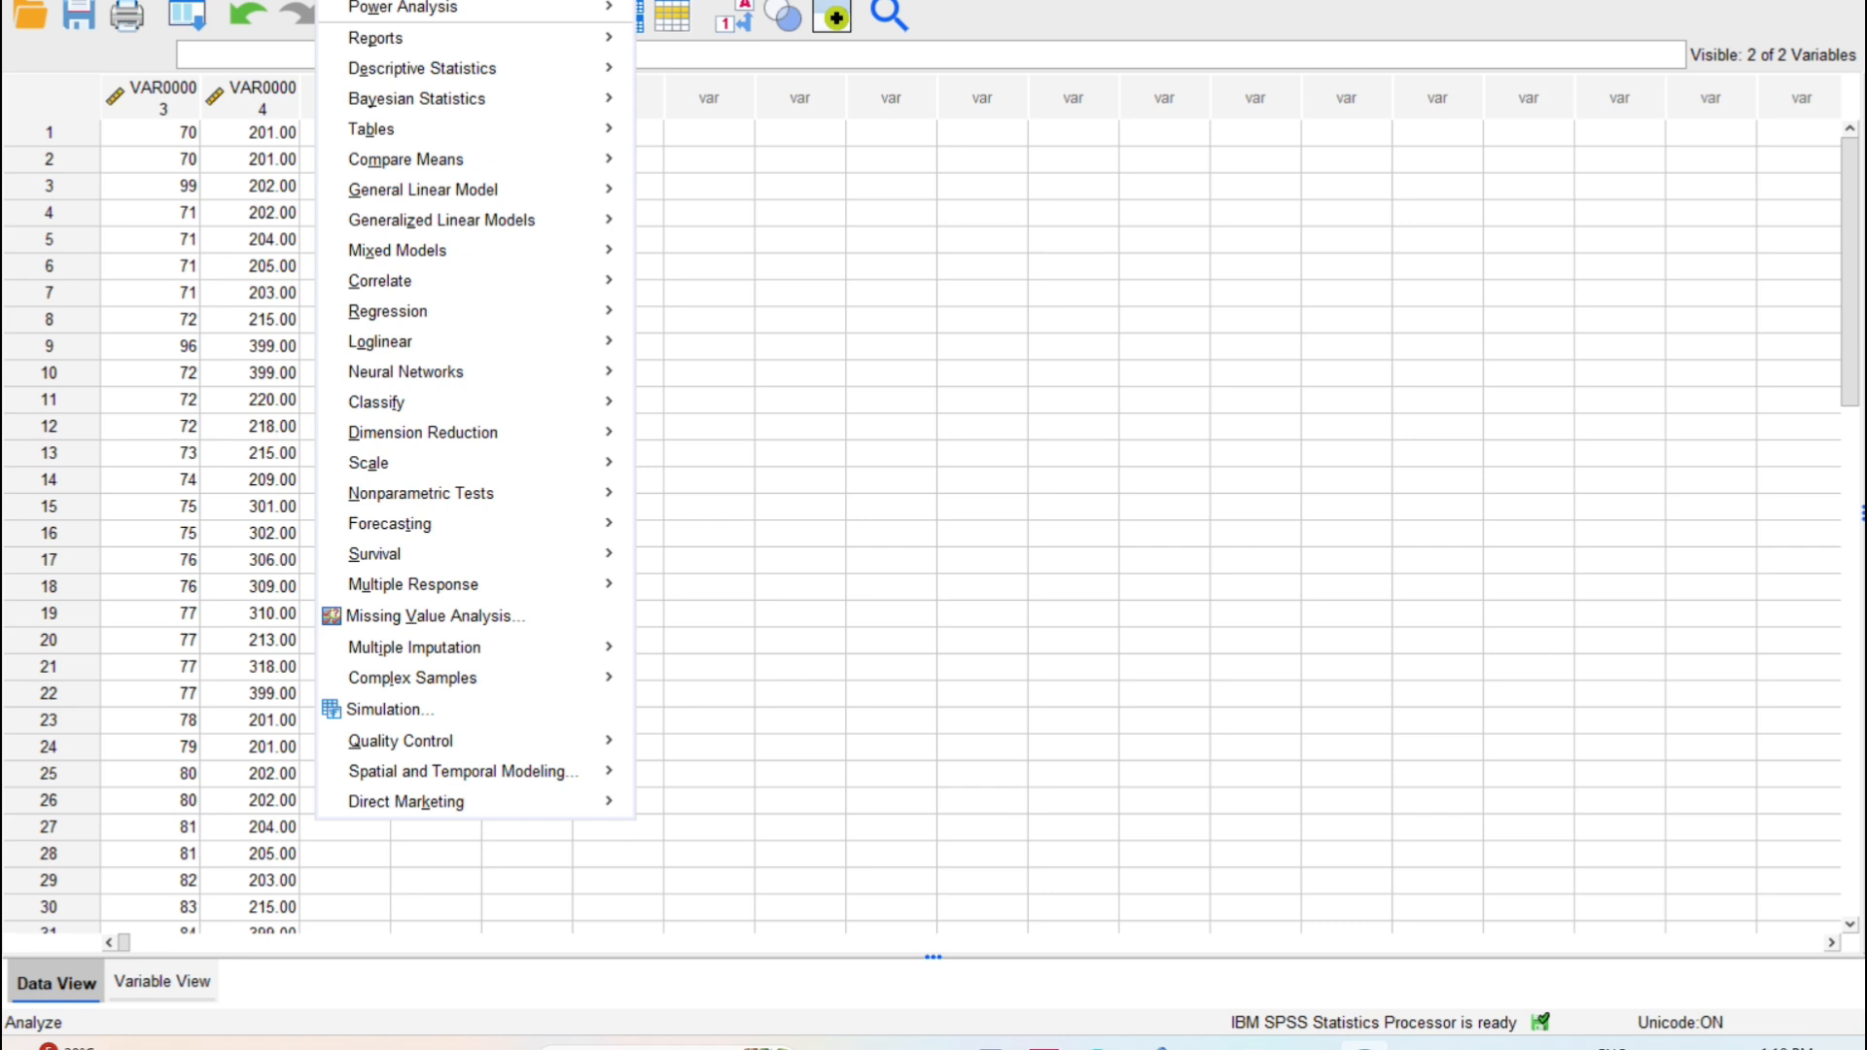
pyautogui.moveTo(399, 73)
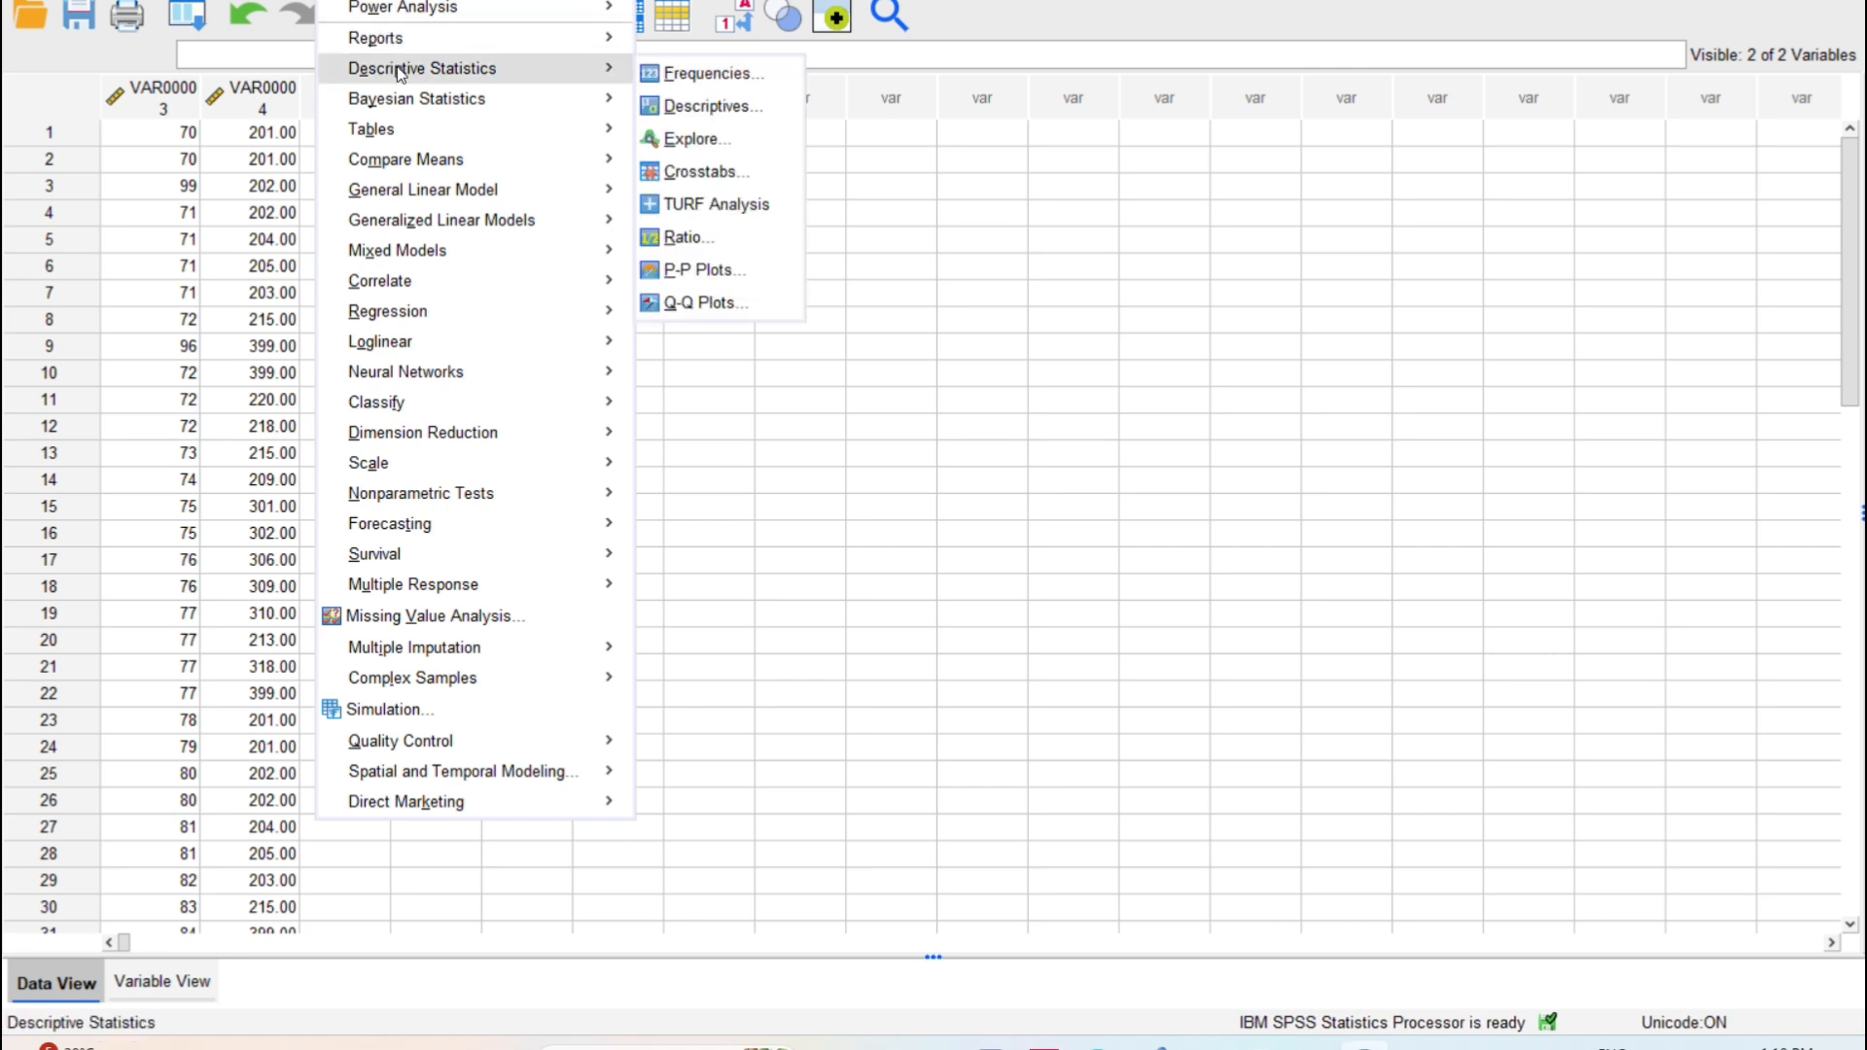
pyautogui.click(682, 138)
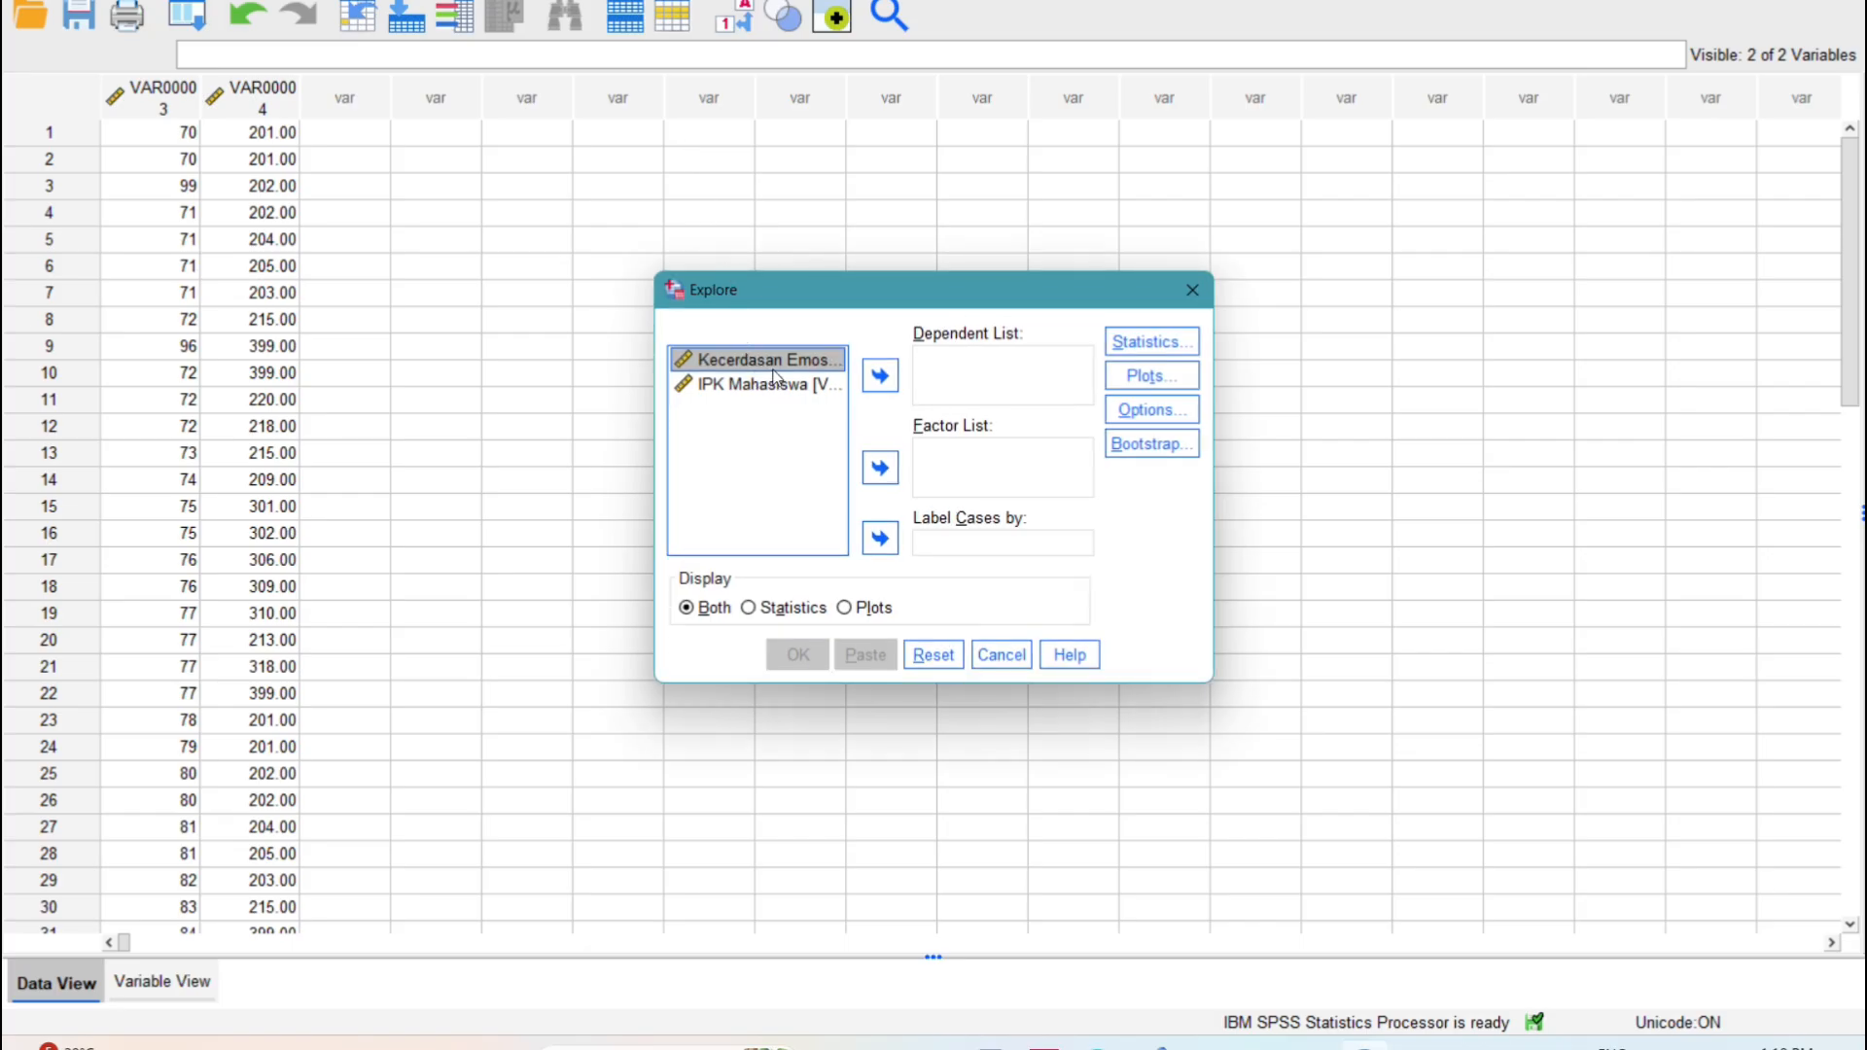
pyautogui.click(868, 377)
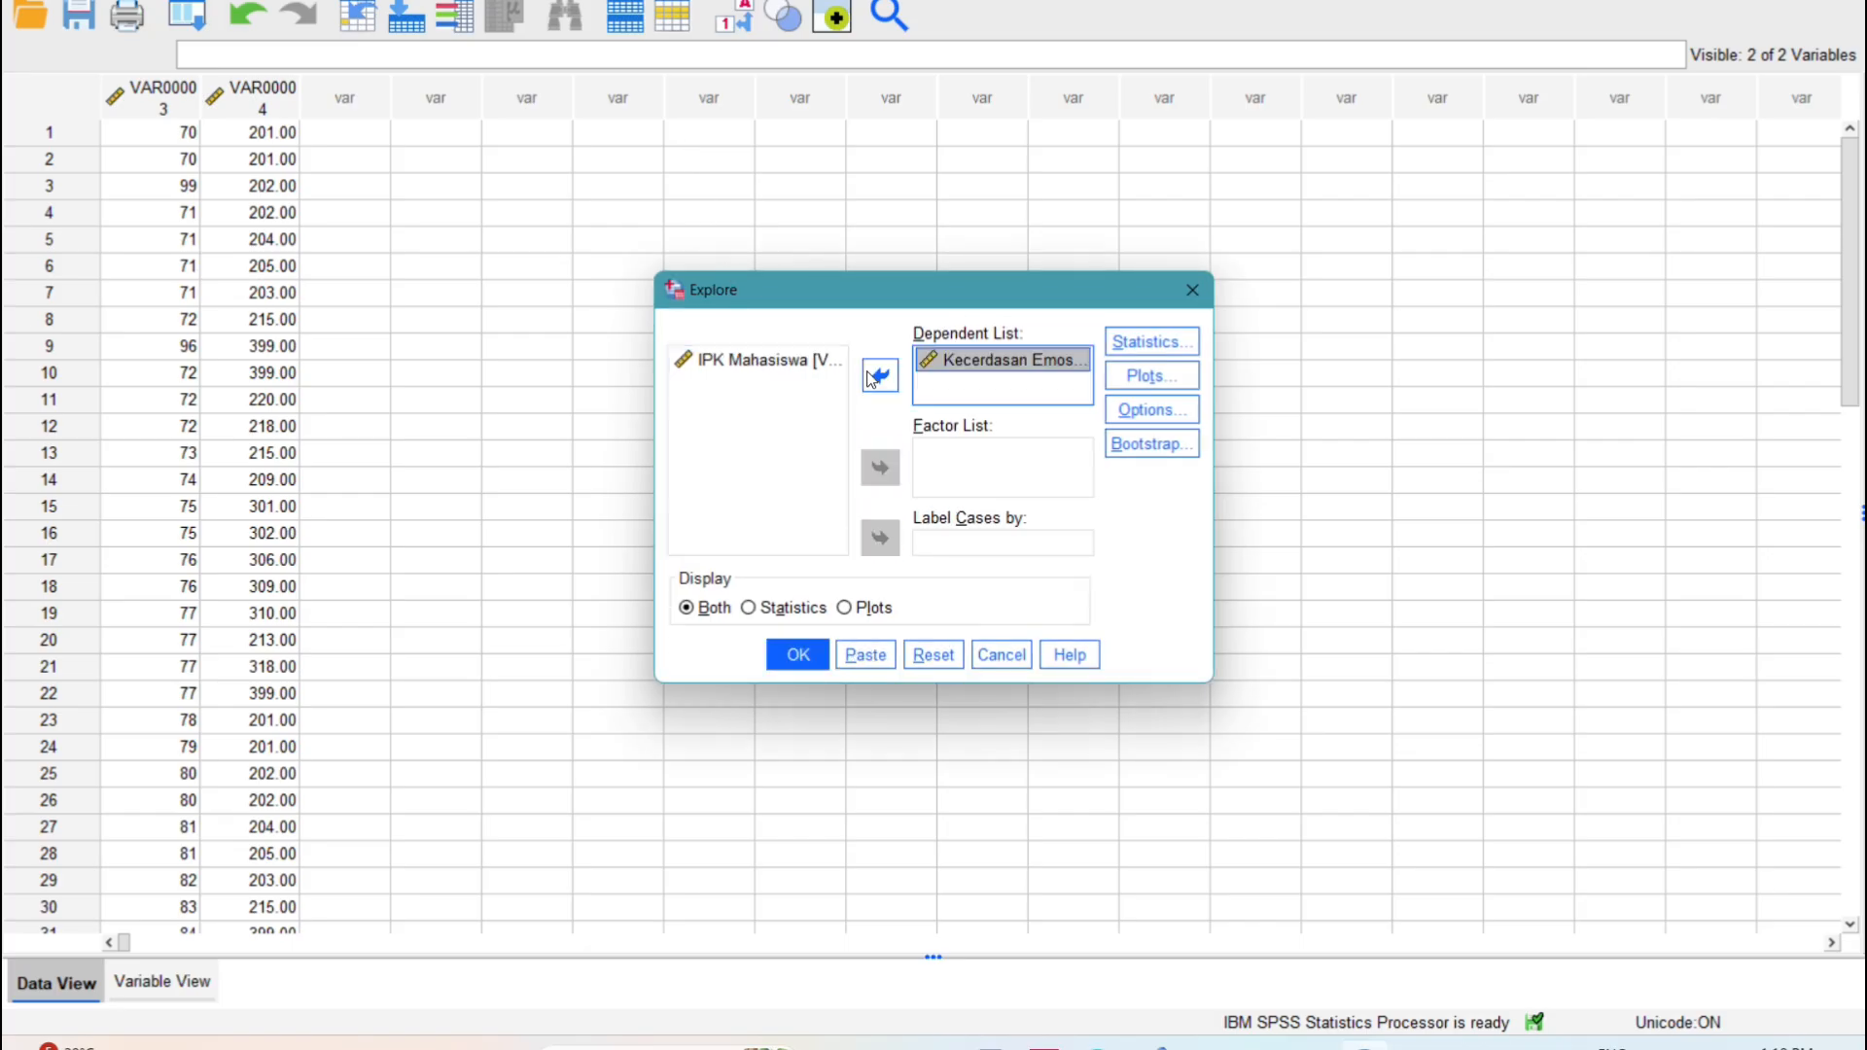
pyautogui.click(783, 362)
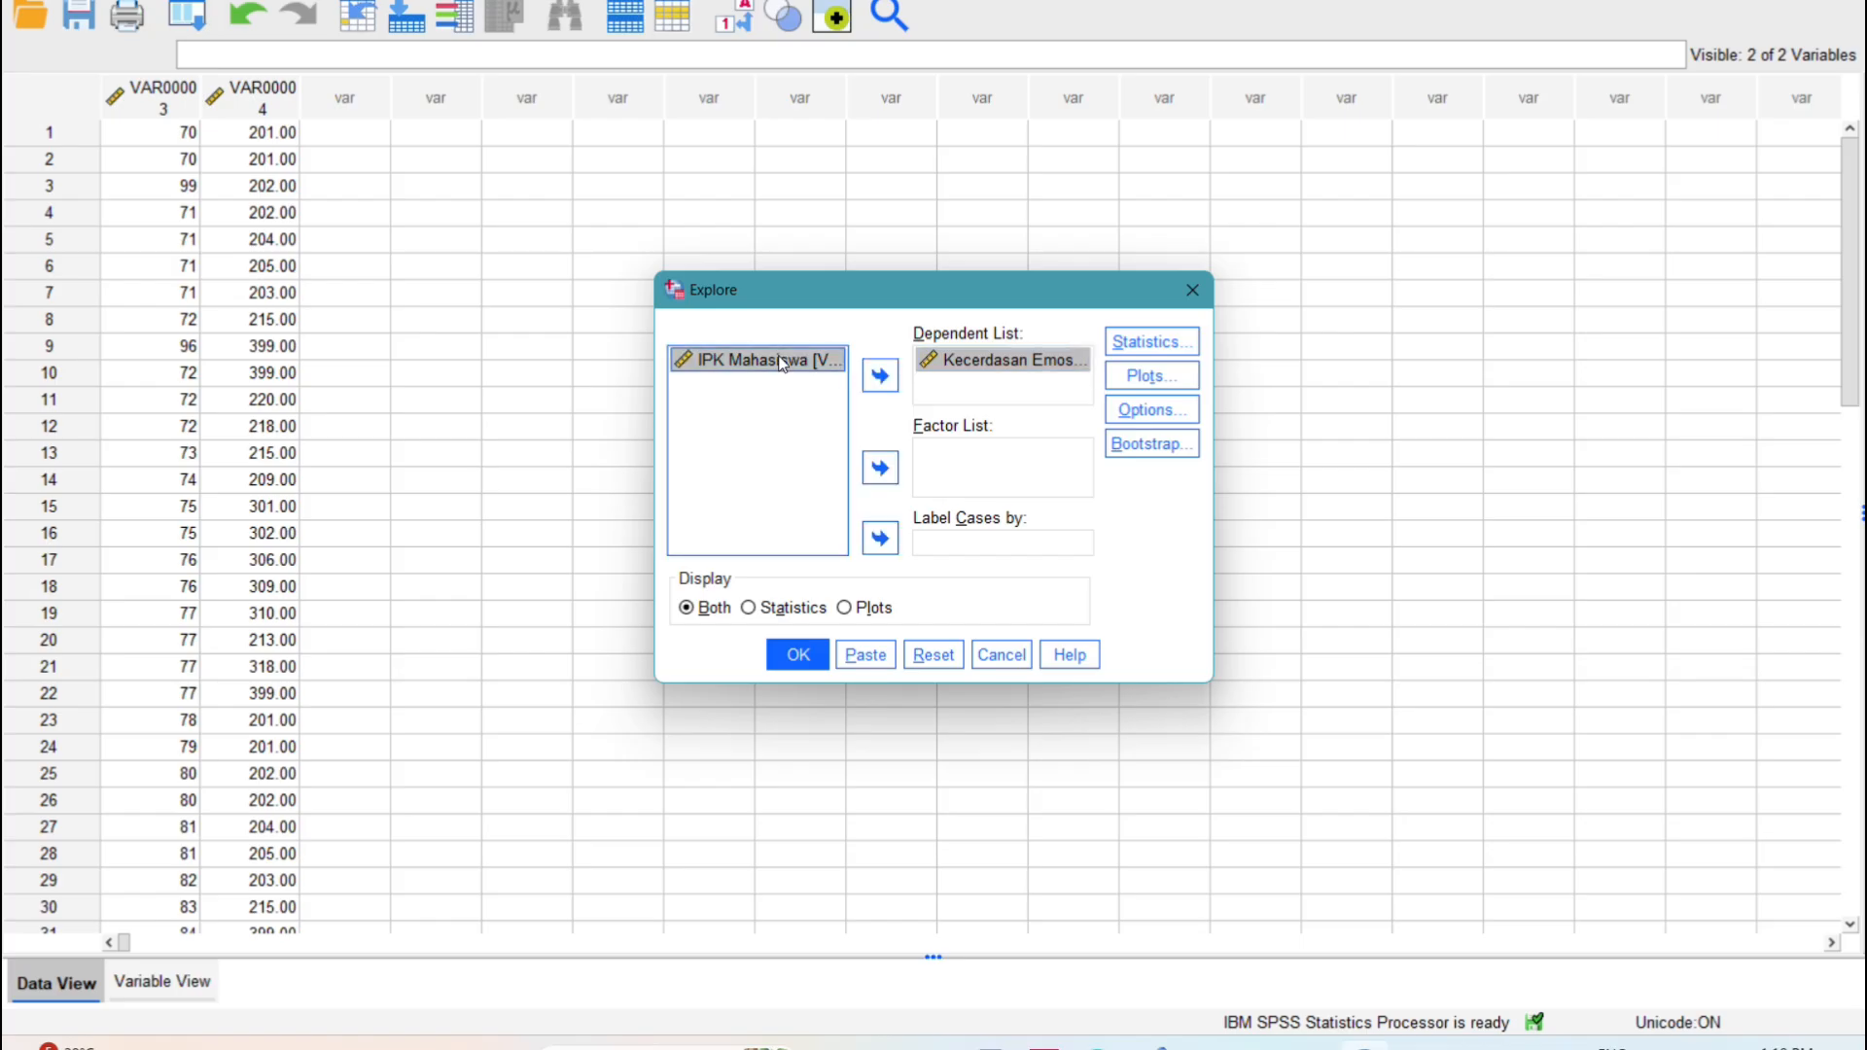
pyautogui.click(874, 378)
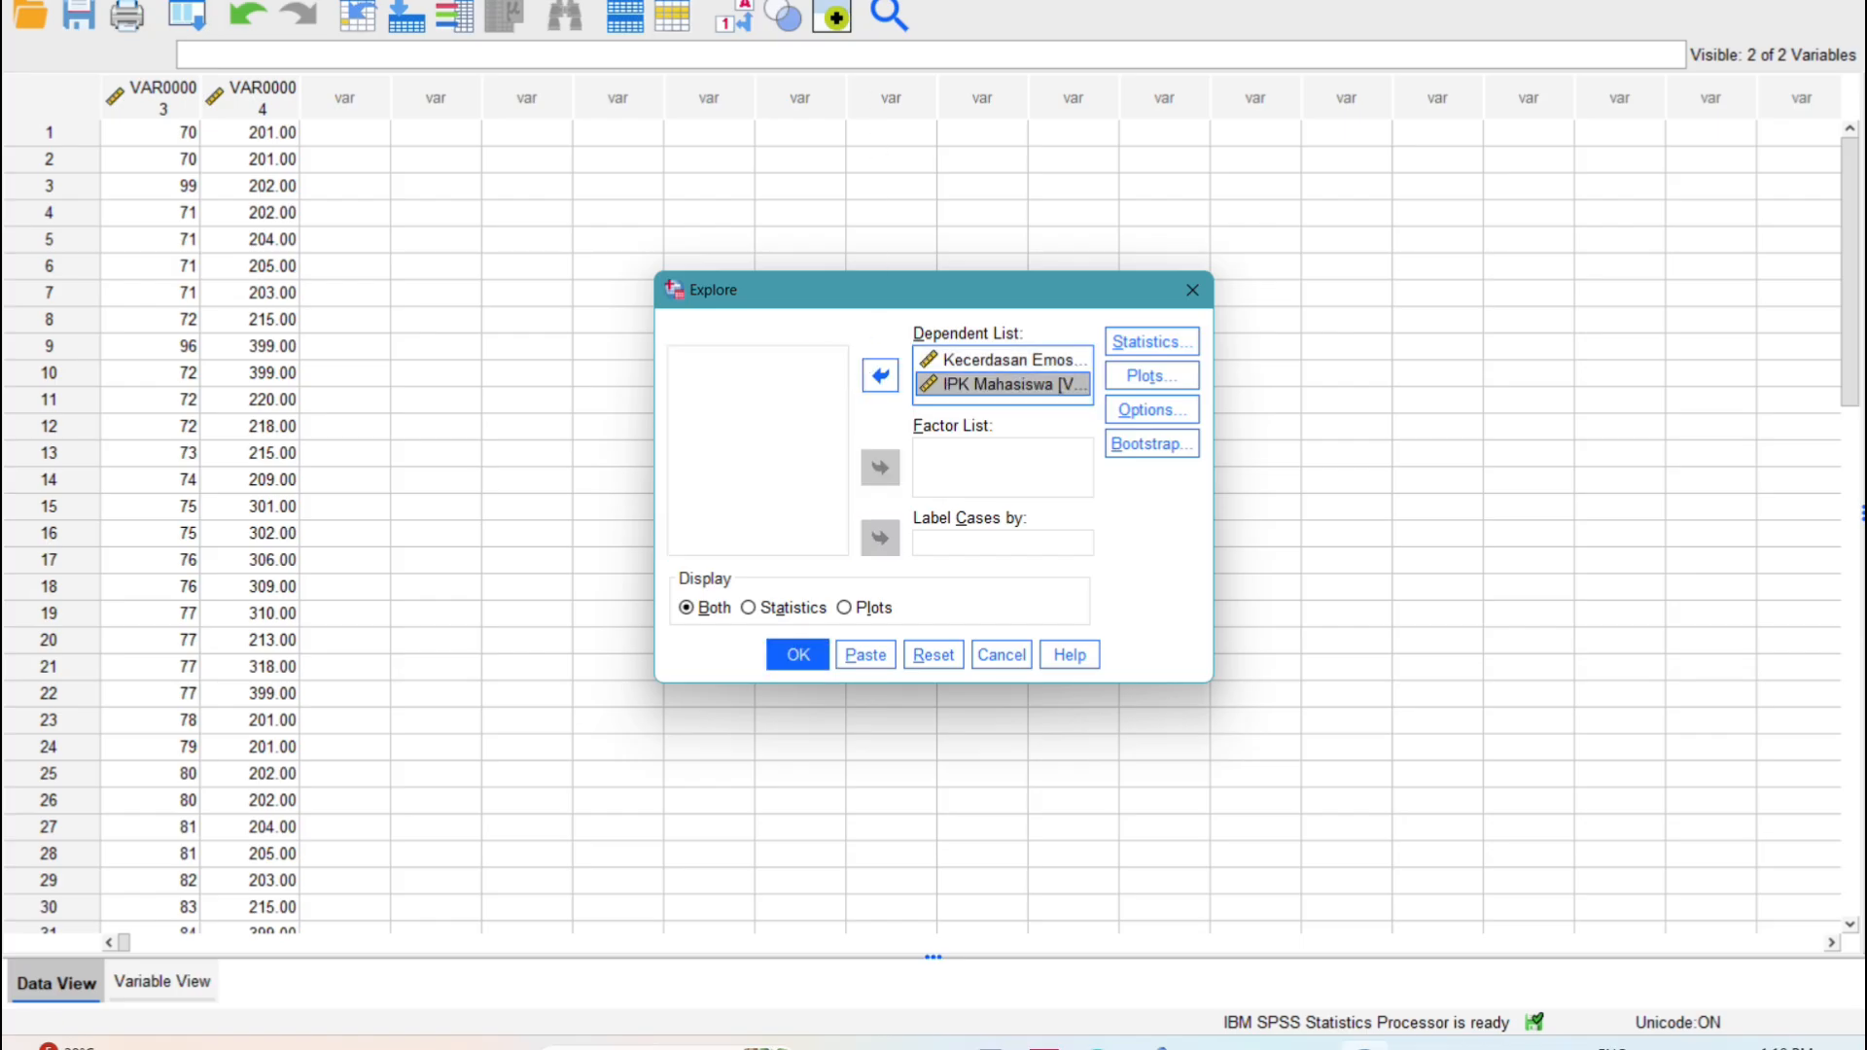
# Run the Explore analysis displaying plots only, with normality plots with tests enabled, boxplots set to None and stem-and-leaf turned off.
pyautogui.click(1139, 356)
pyautogui.click(1143, 377)
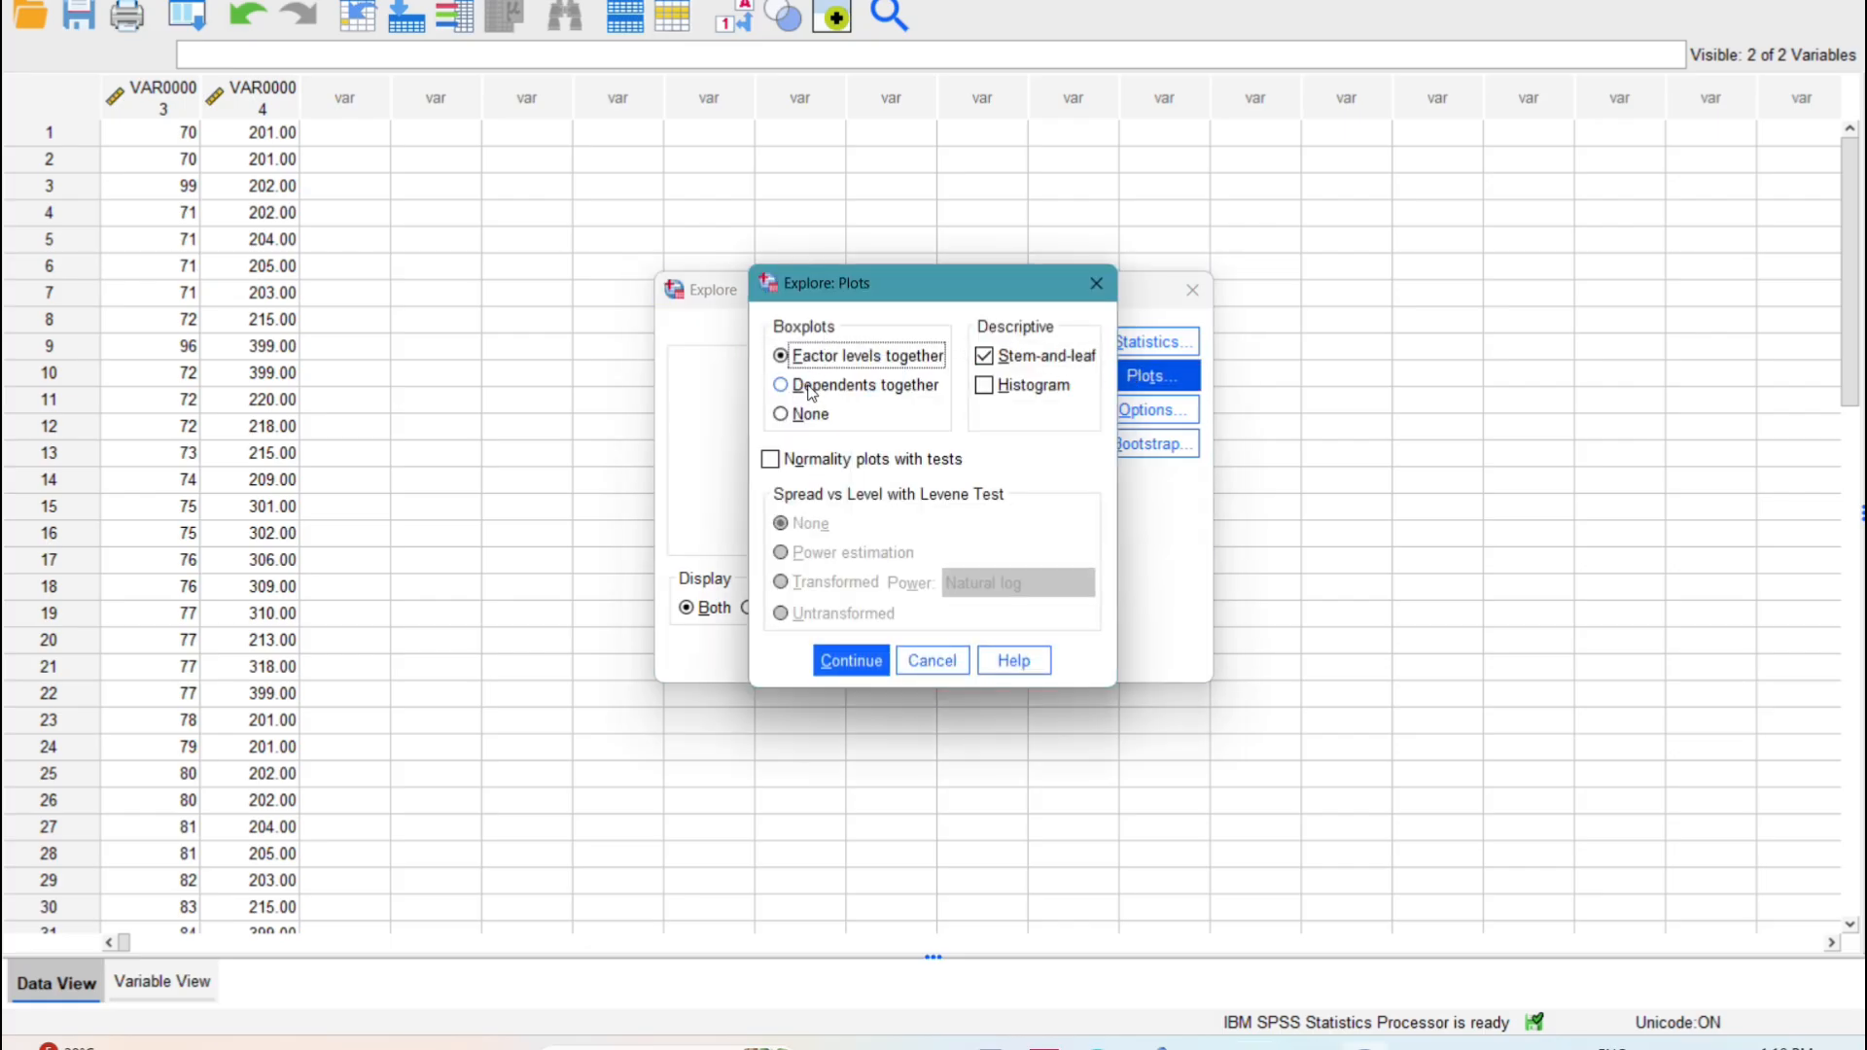
pyautogui.click(788, 418)
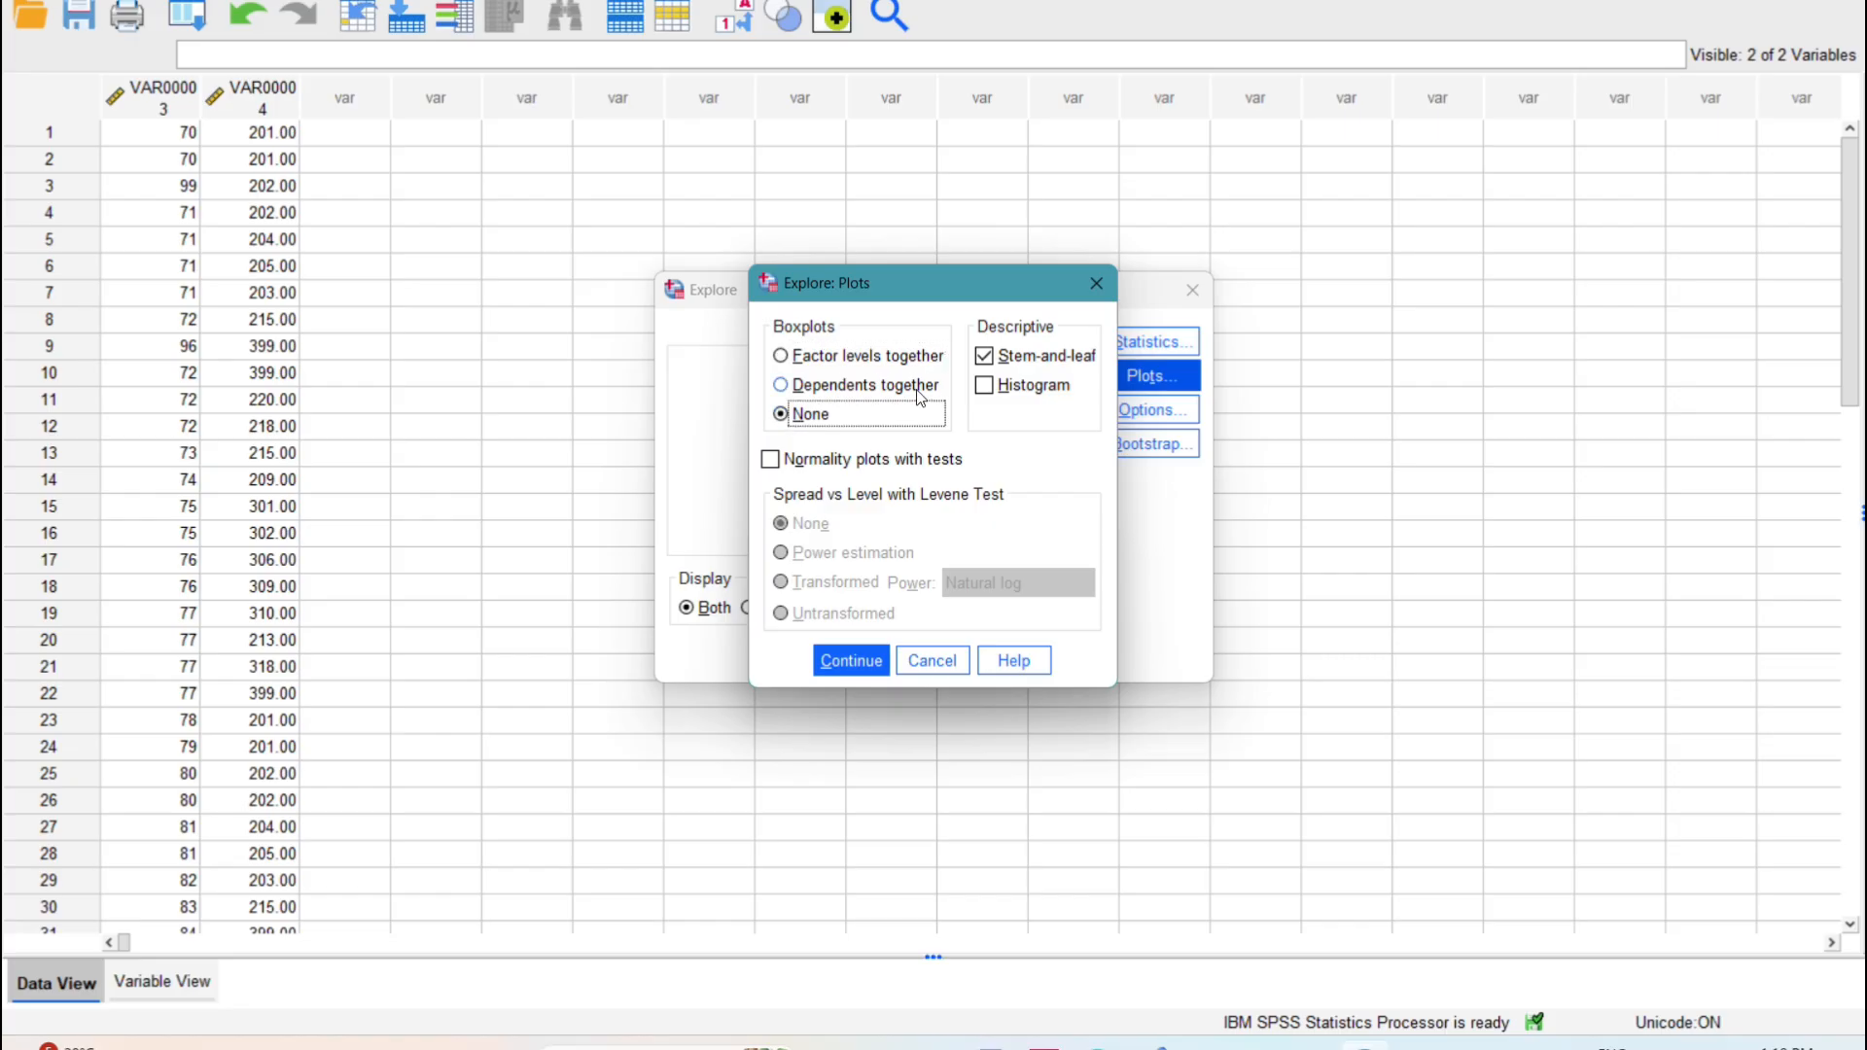
pyautogui.click(984, 358)
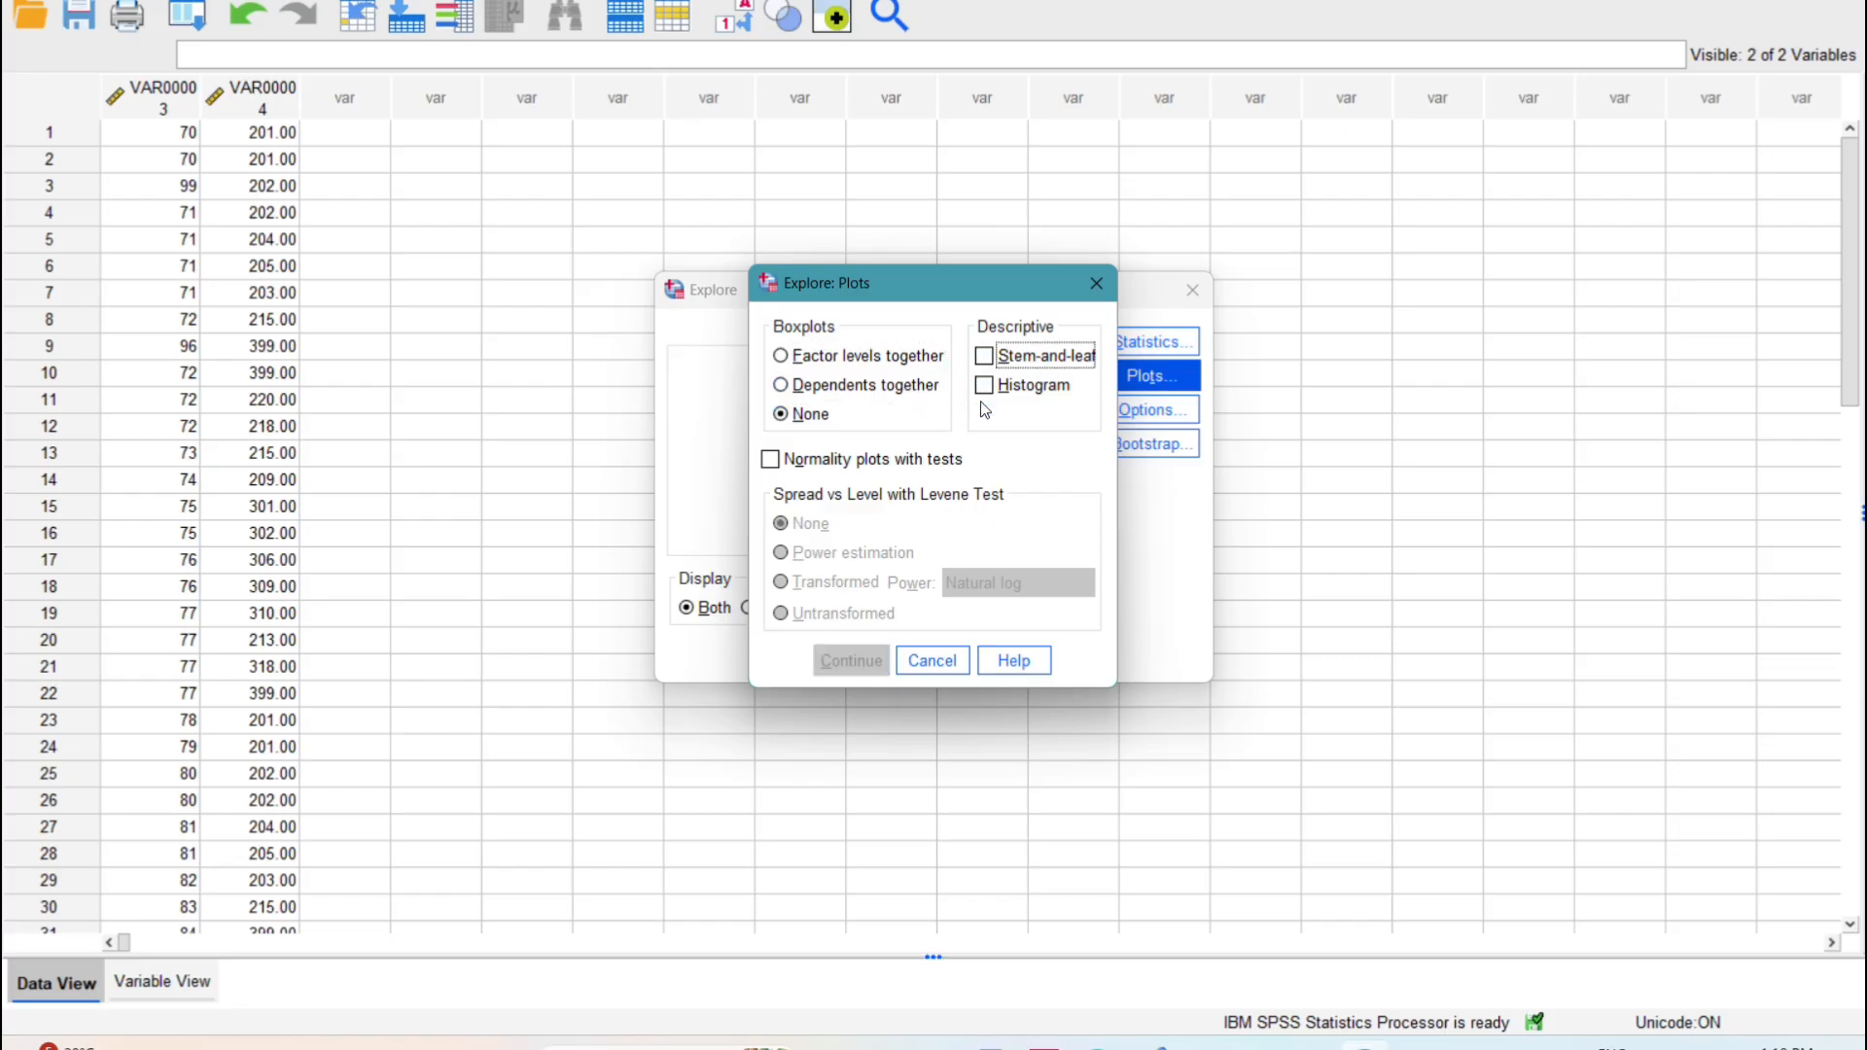
pyautogui.click(771, 460)
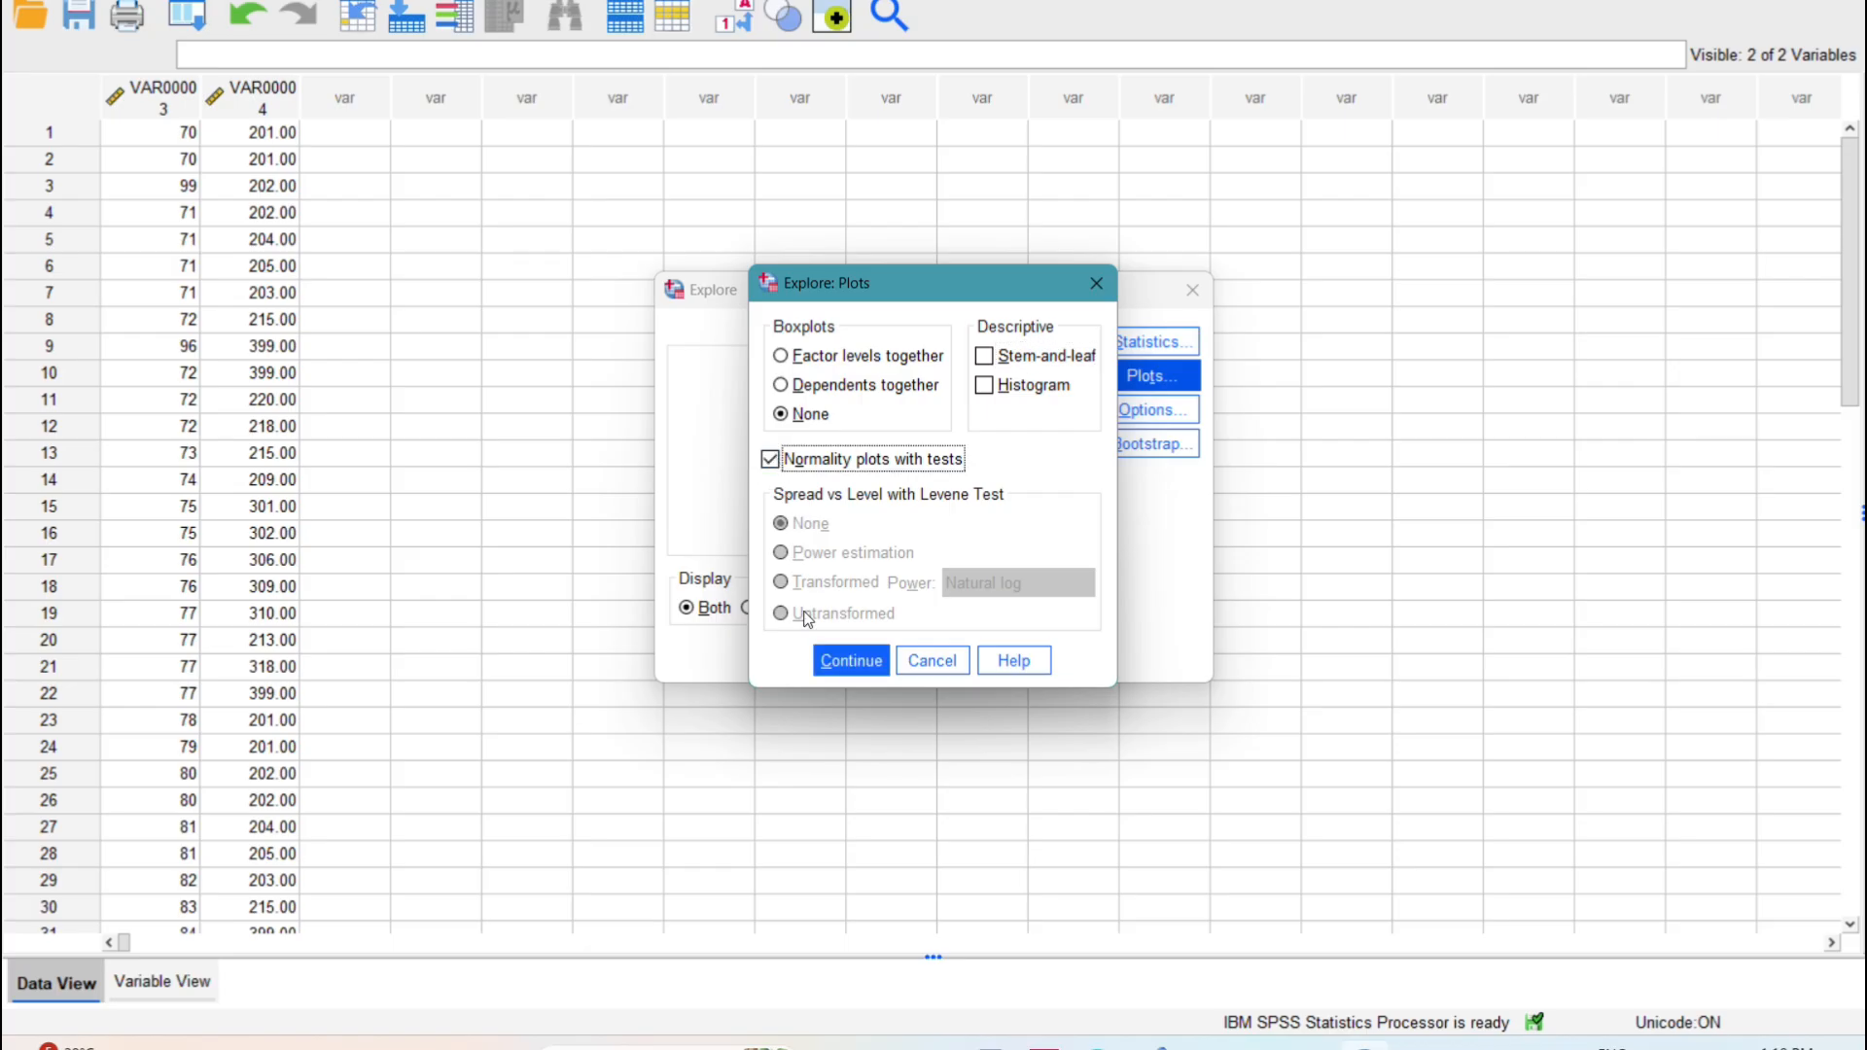
pyautogui.click(864, 669)
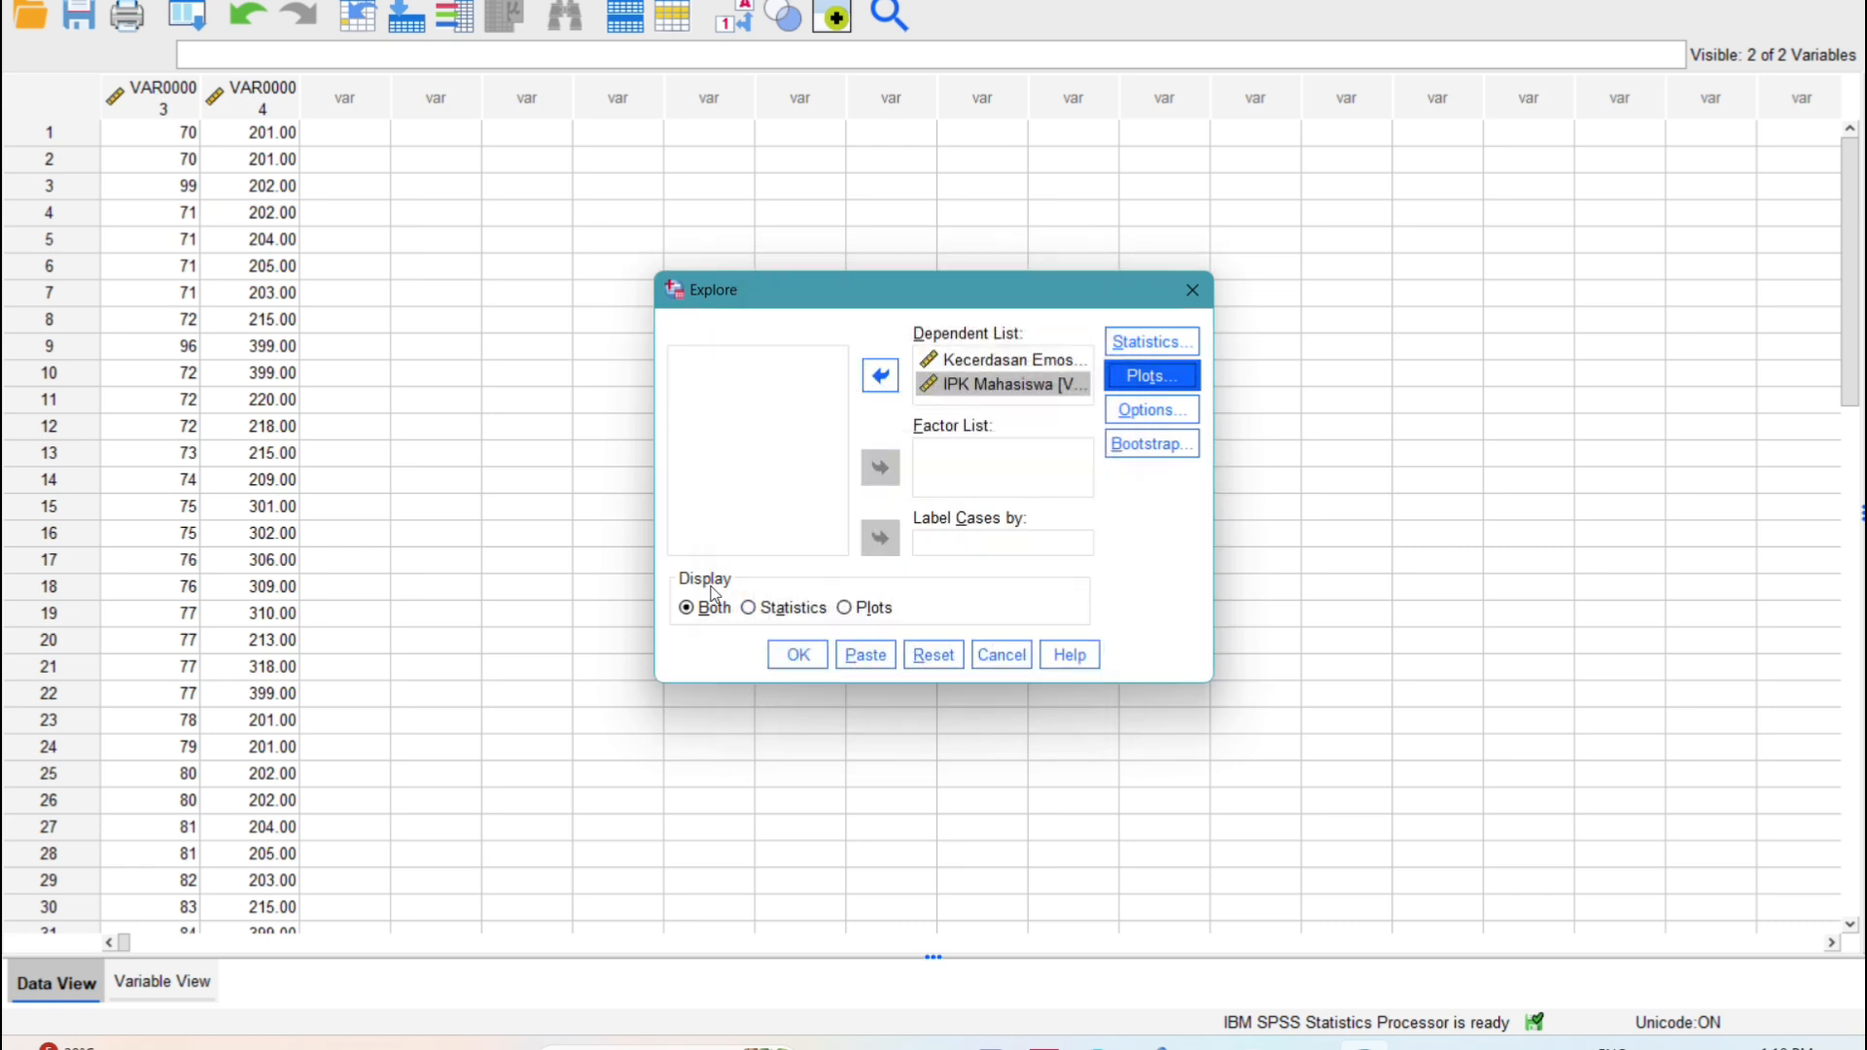
pyautogui.click(844, 608)
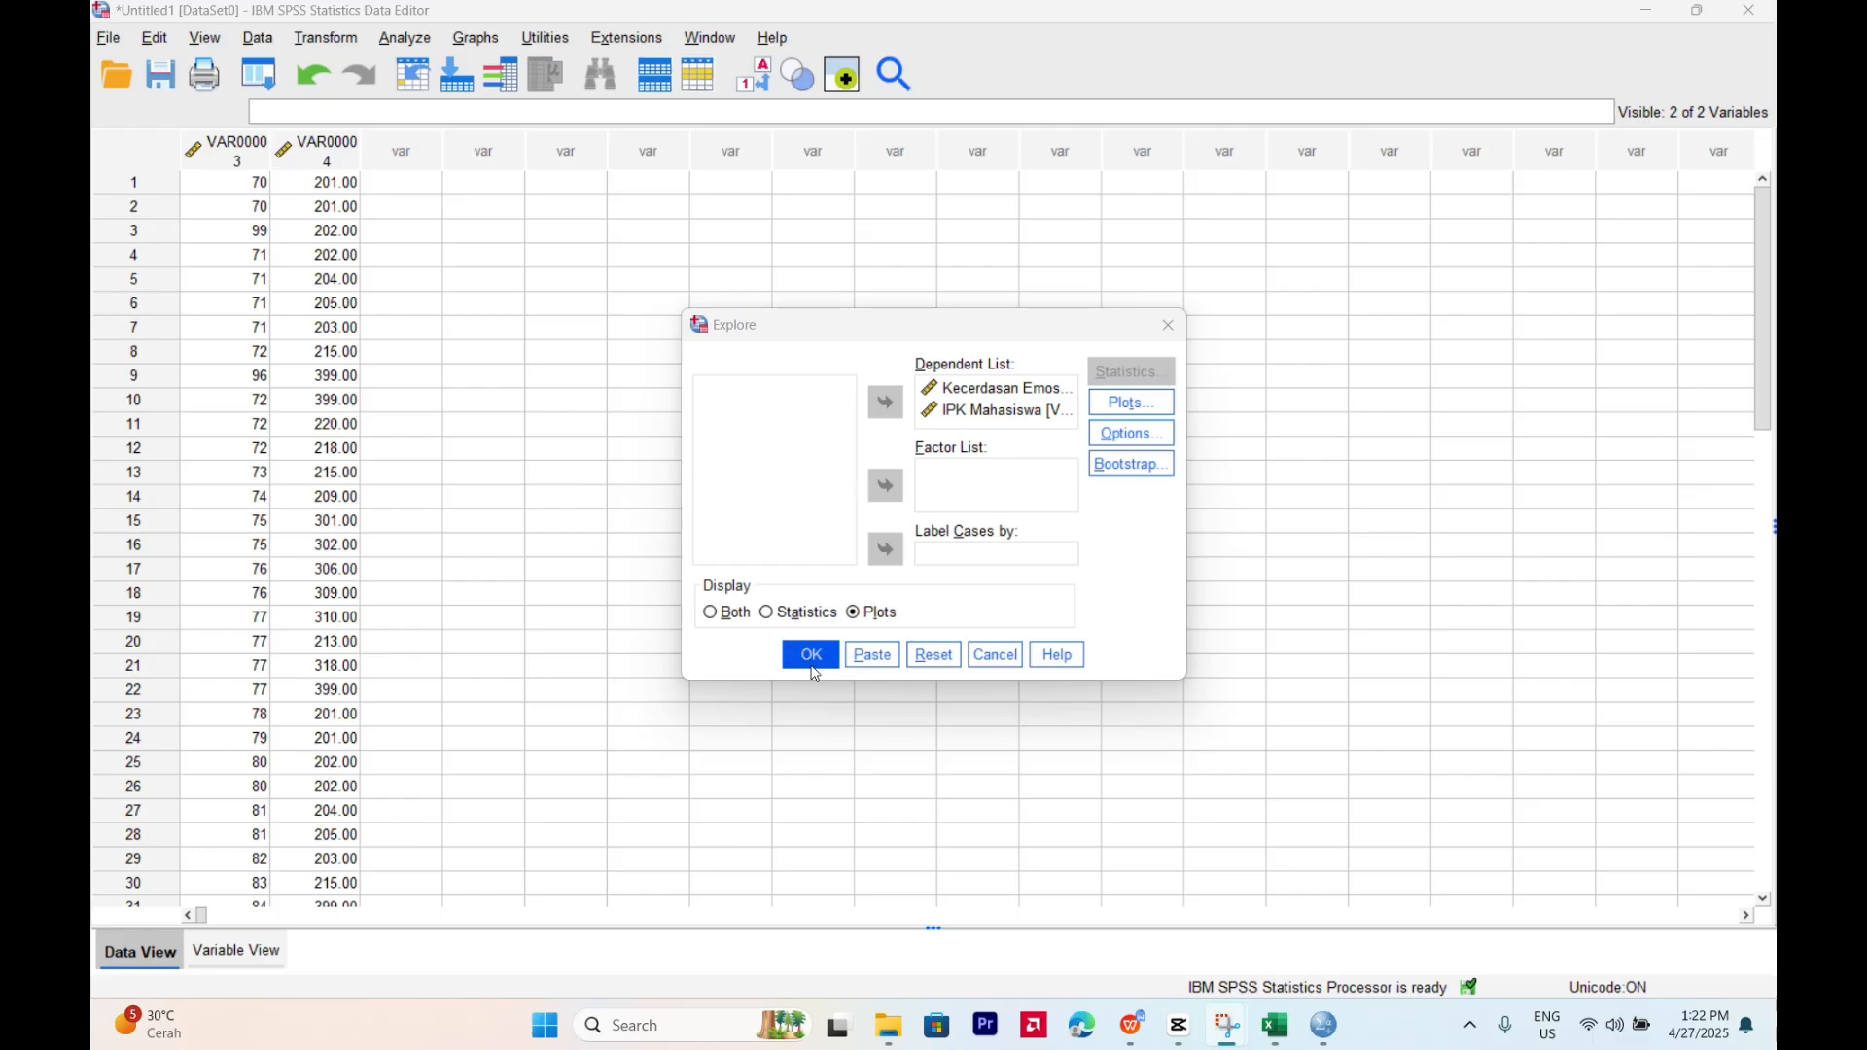
pyautogui.click(813, 667)
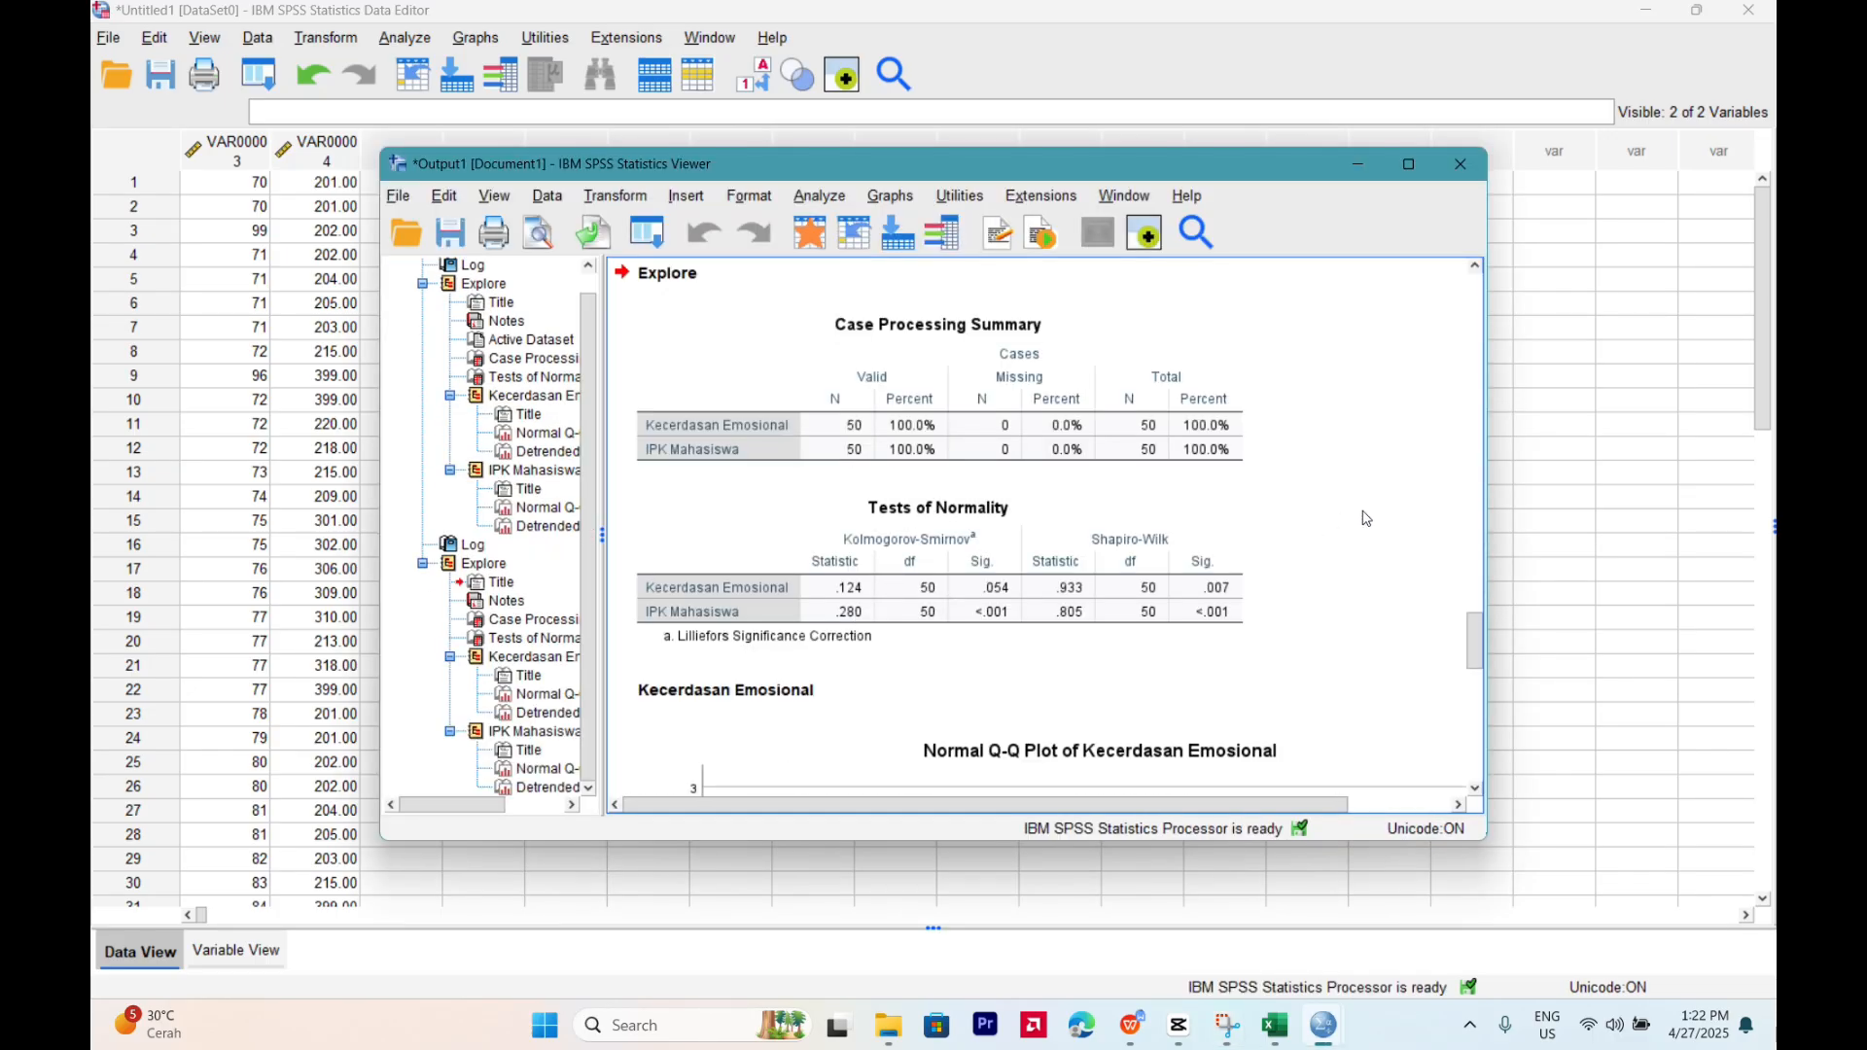
# Copy the Tests of Normality table from the Explore output.
pyautogui.scroll(-2, 1366, 519)
pyautogui.click(957, 518)
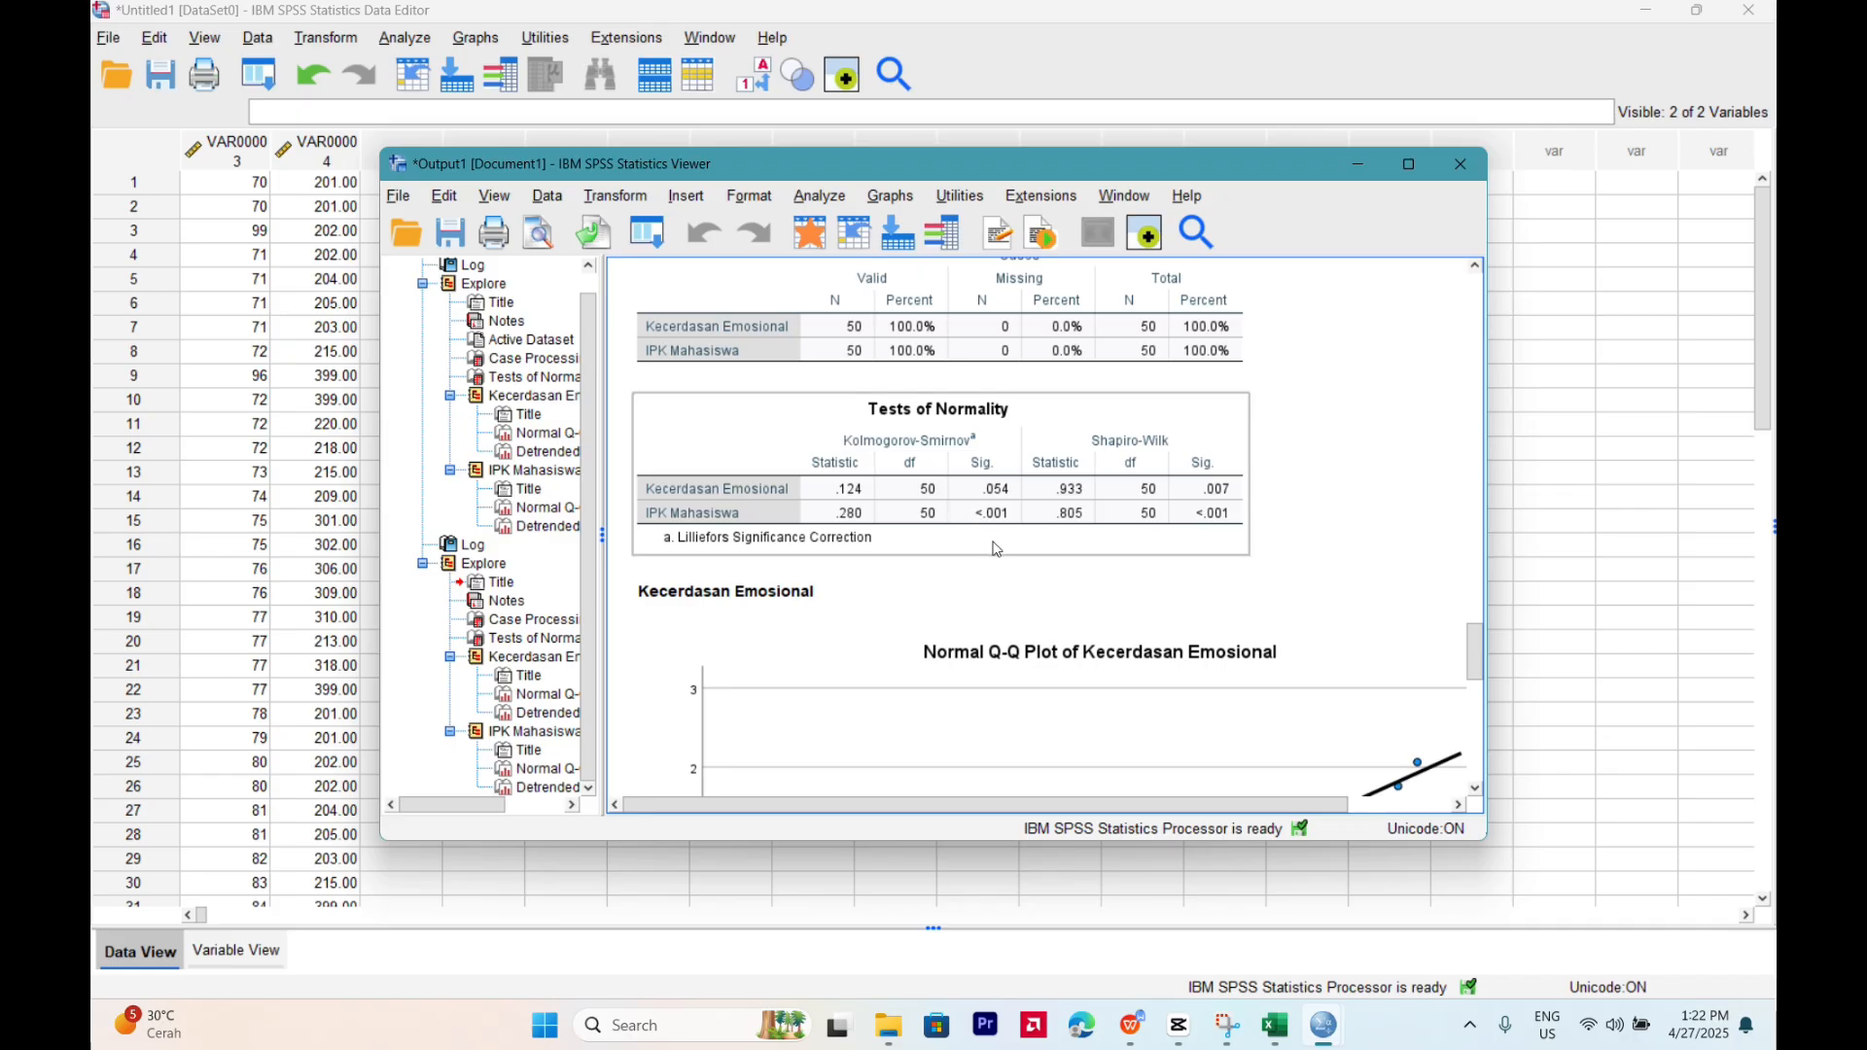
pyautogui.rightClick(1023, 469)
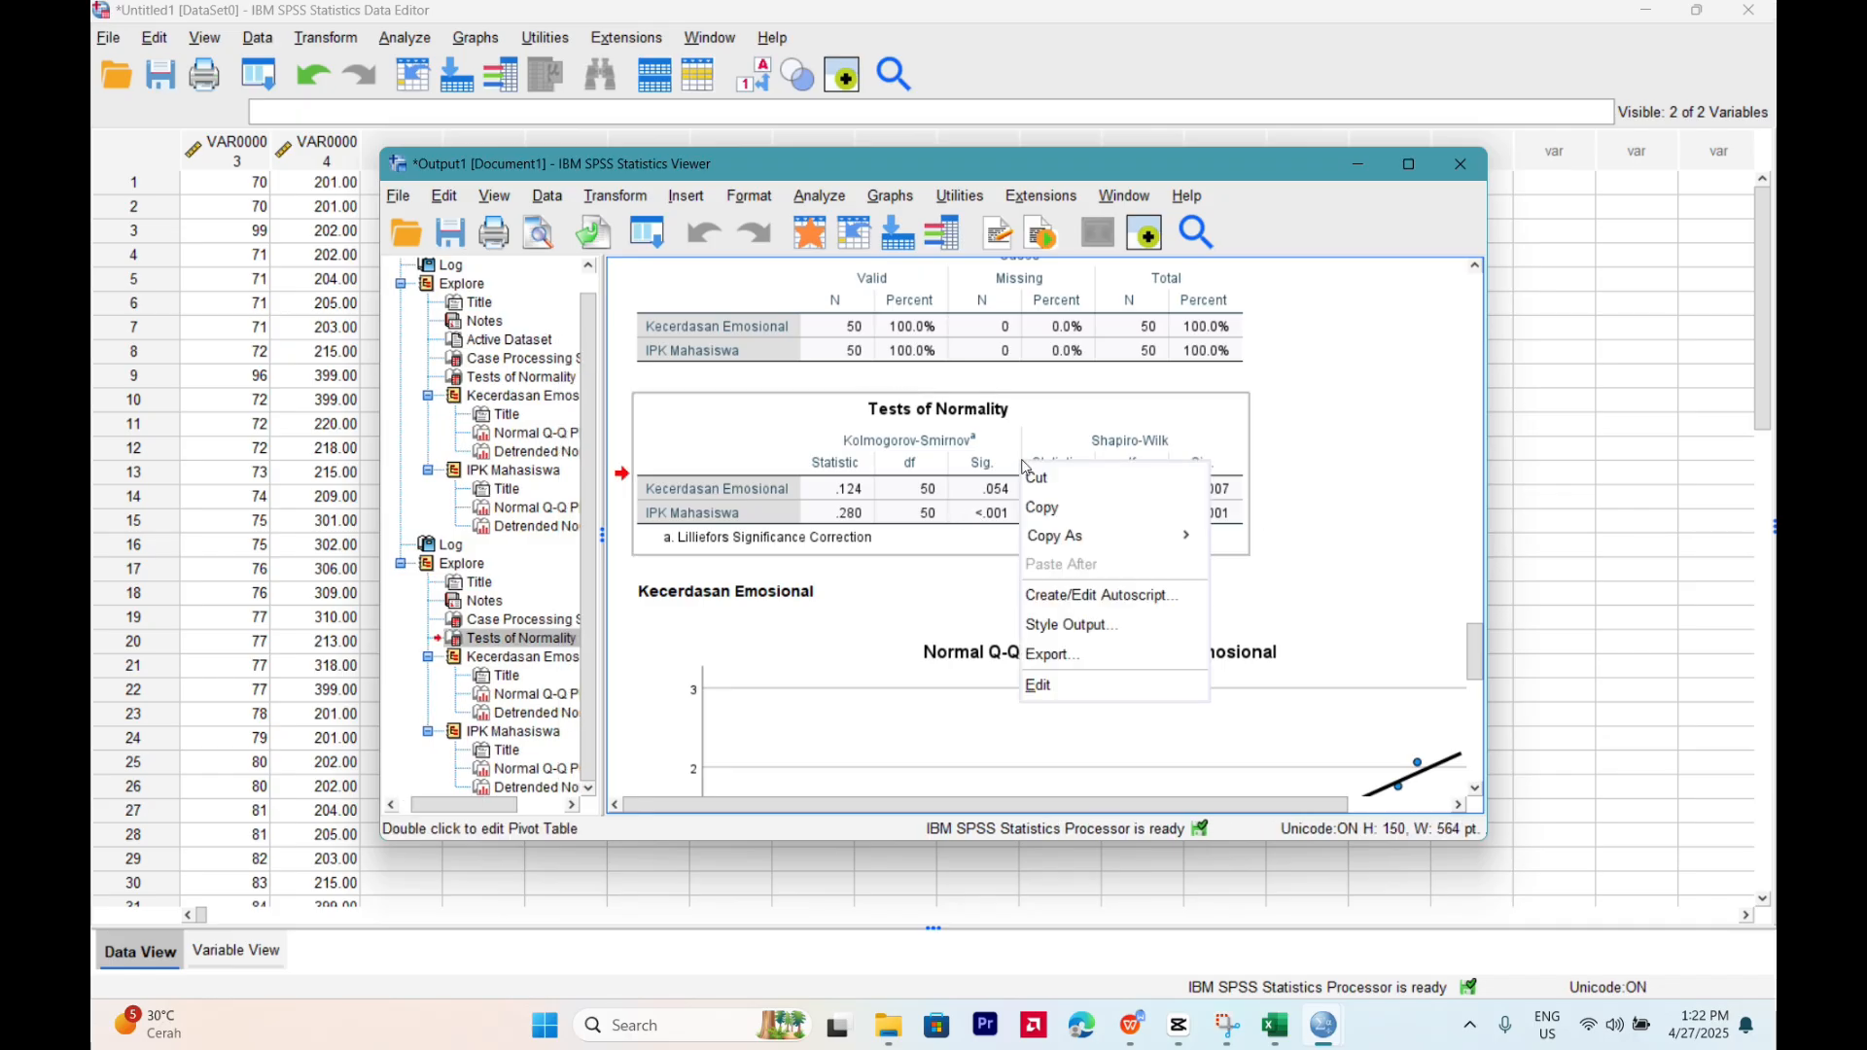
pyautogui.click(1072, 509)
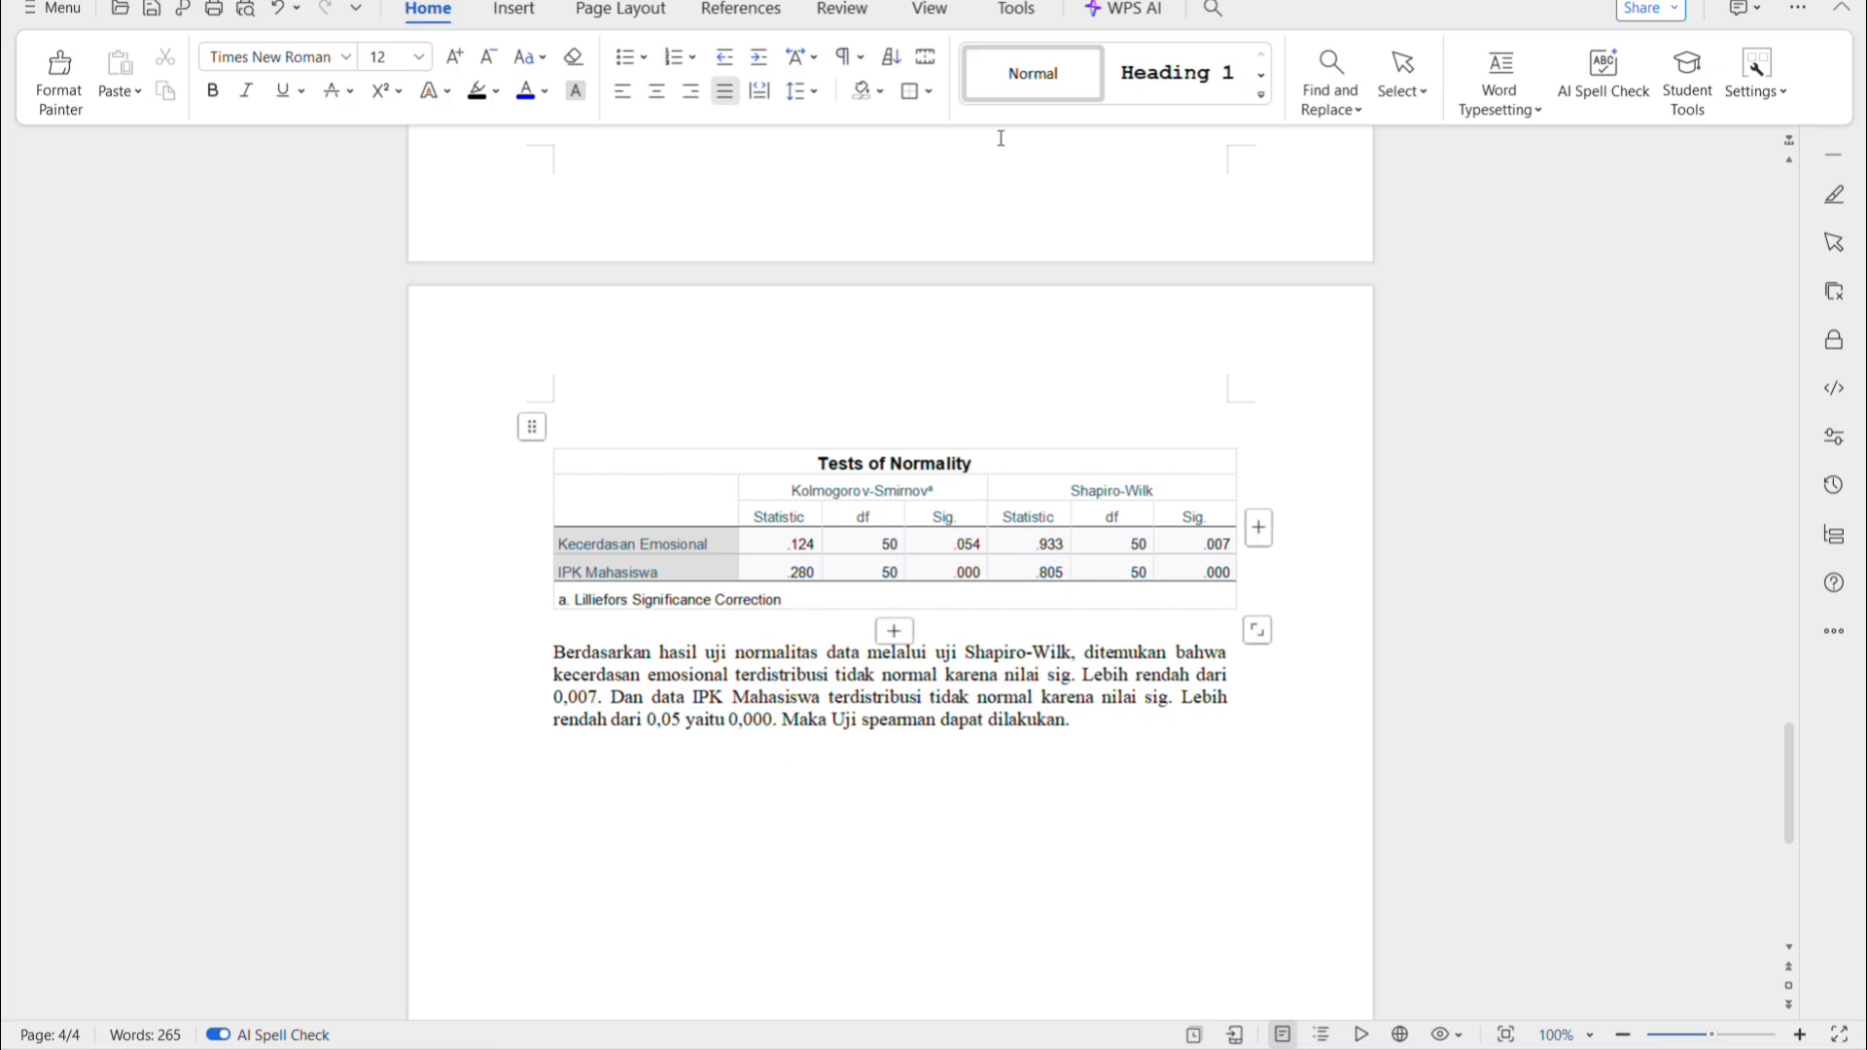
# Switch back to the SPSS output and run a bivariate Spearman correlation of Kecerdasan Emosional and IPK Mahasiswa with Pearson turned off.
pyautogui.hotkey('alt', 'Tab')
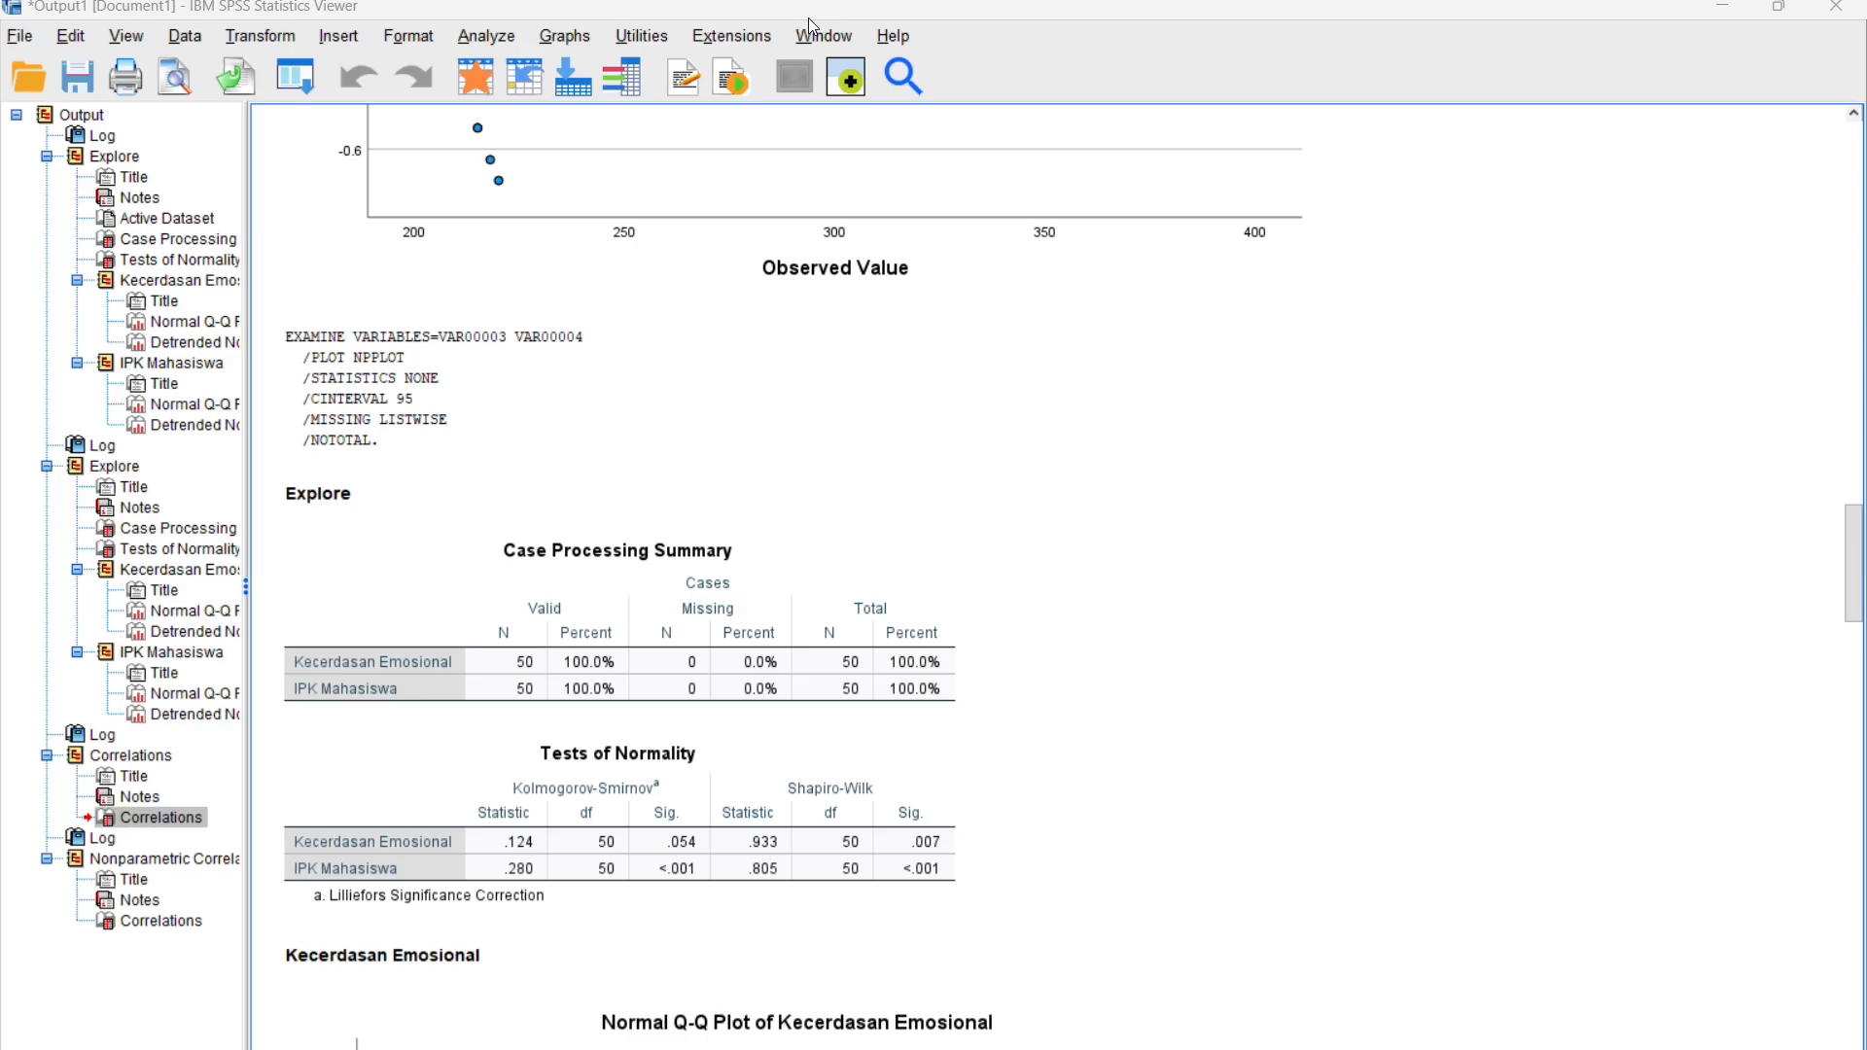
pyautogui.click(490, 46)
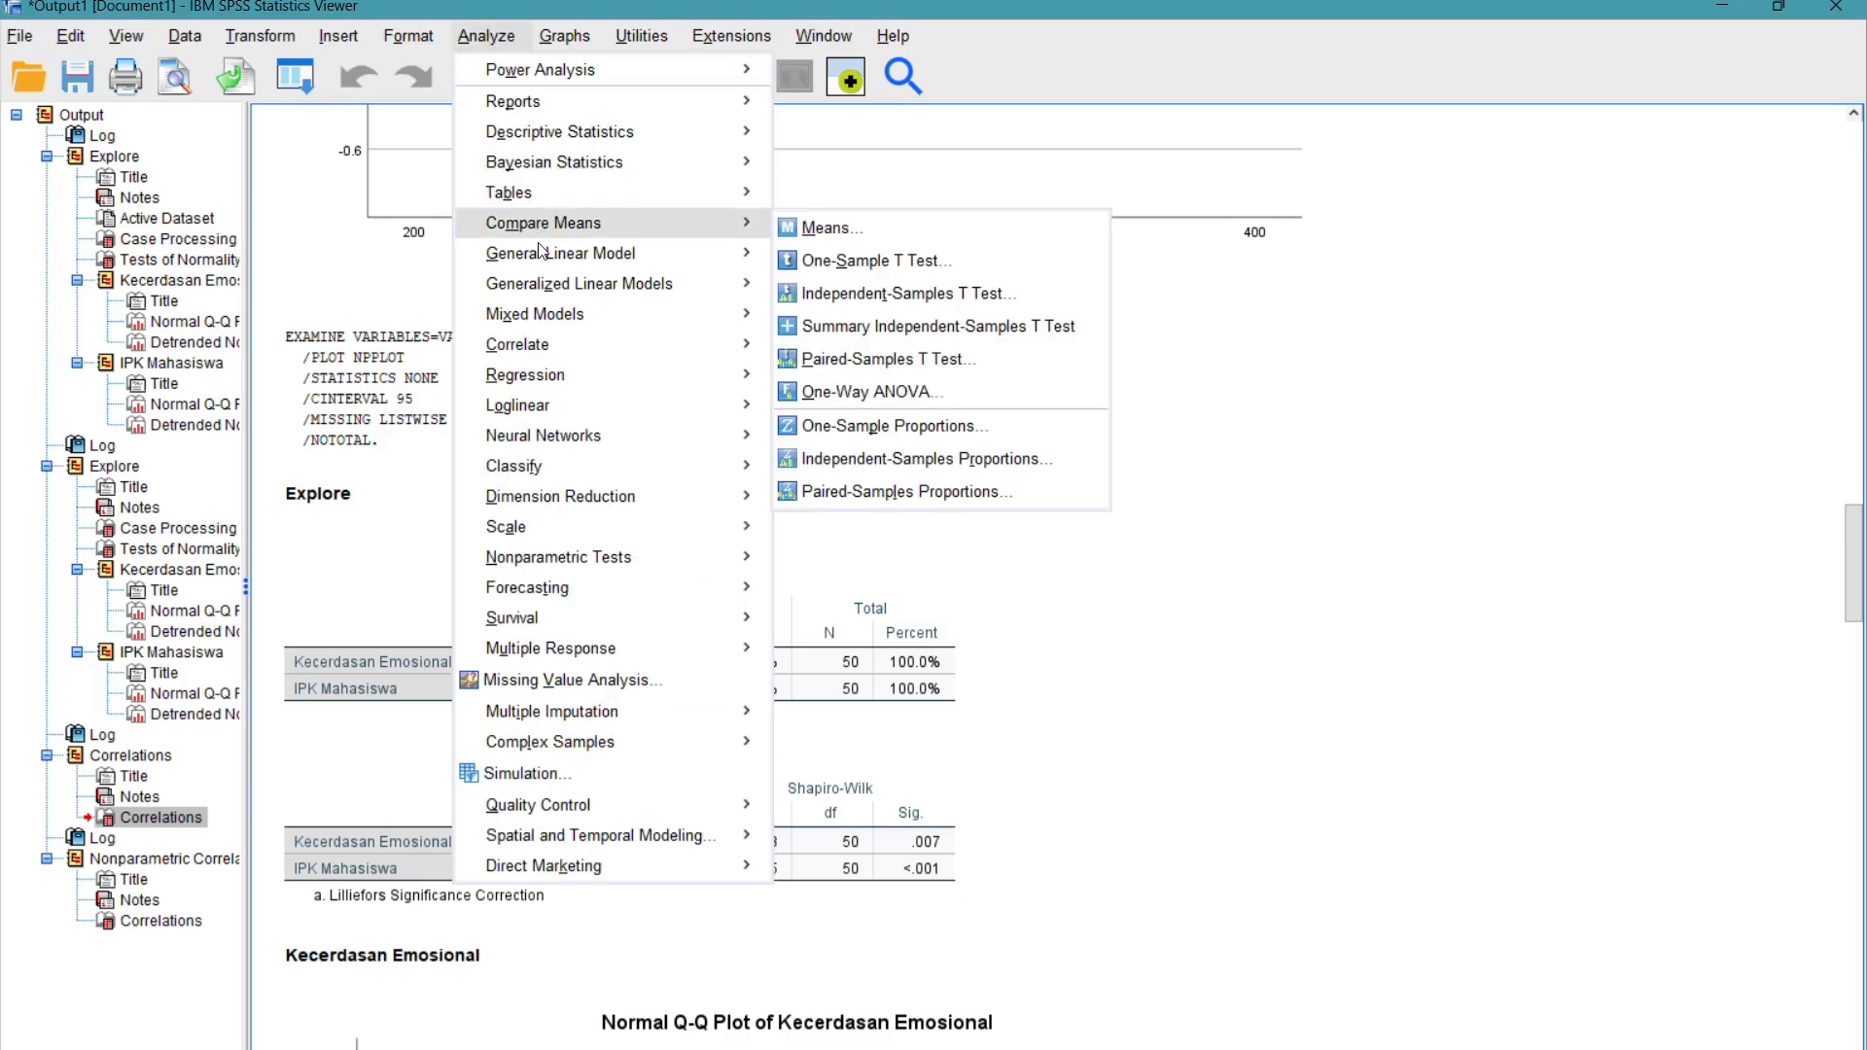
pyautogui.moveTo(586, 348)
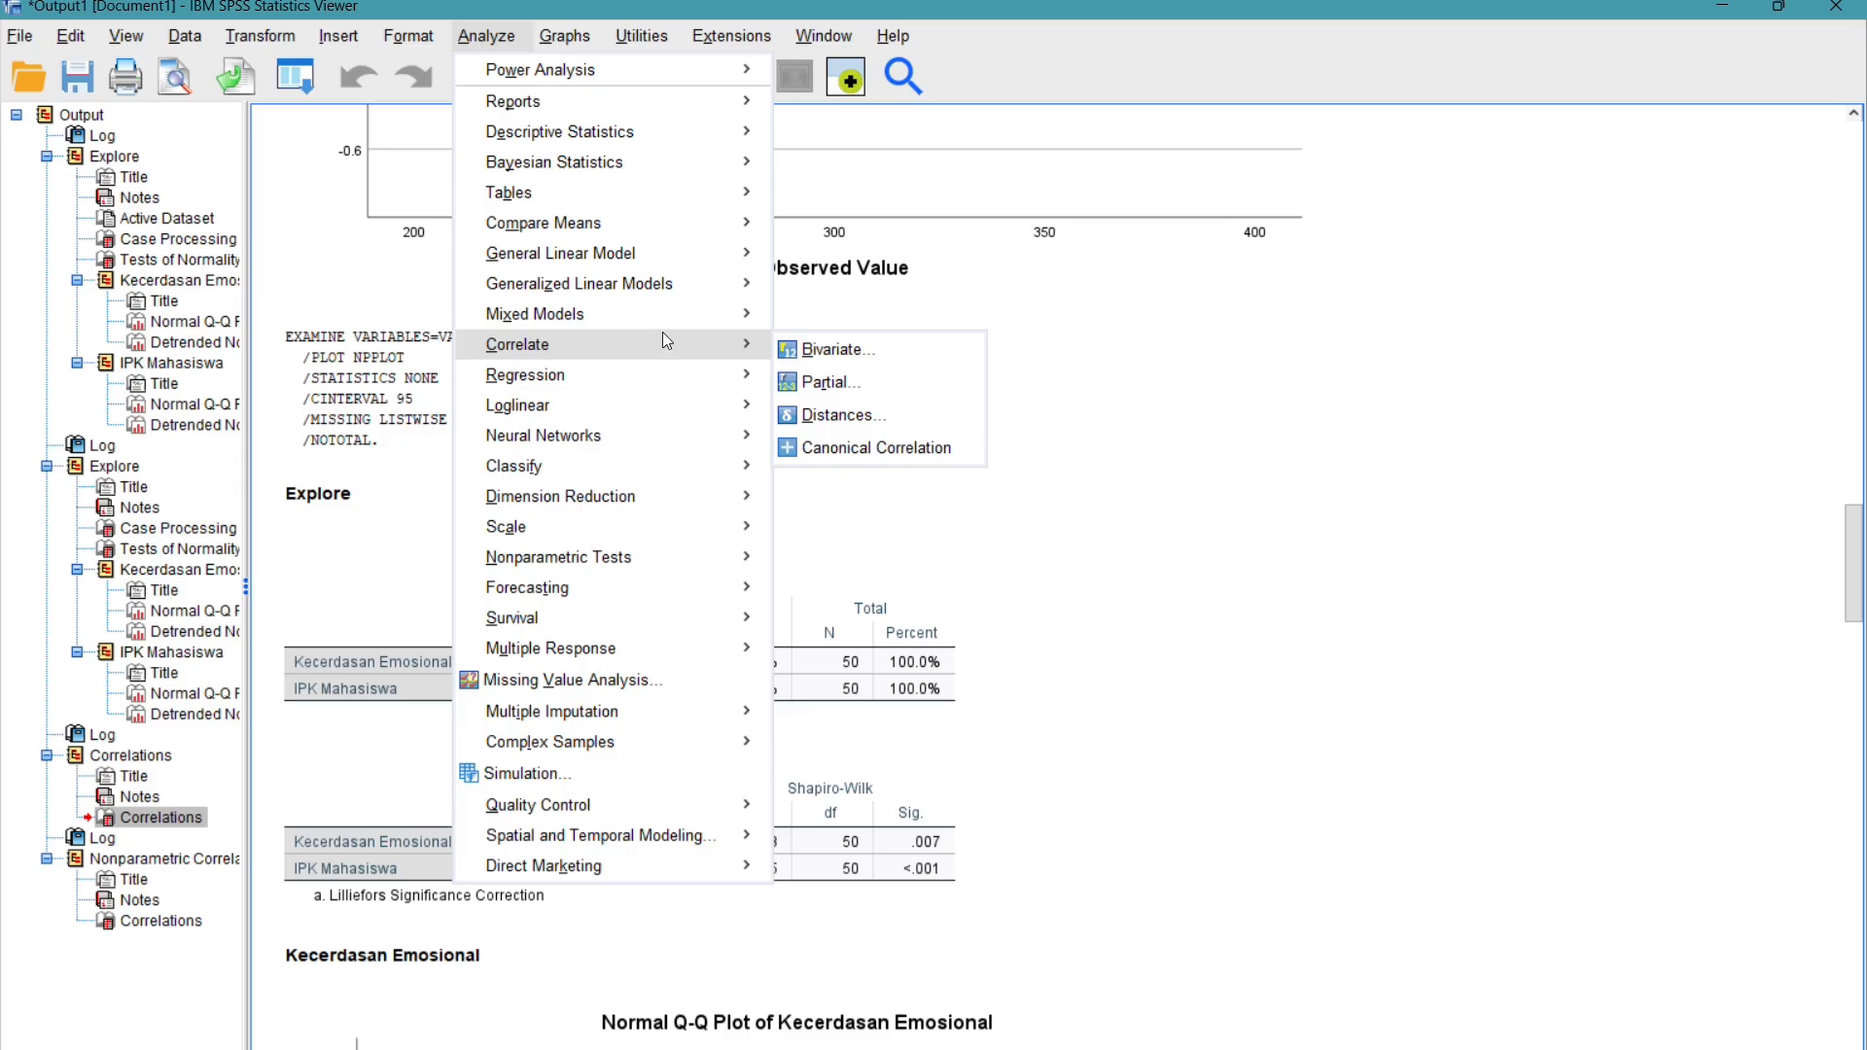
pyautogui.click(796, 348)
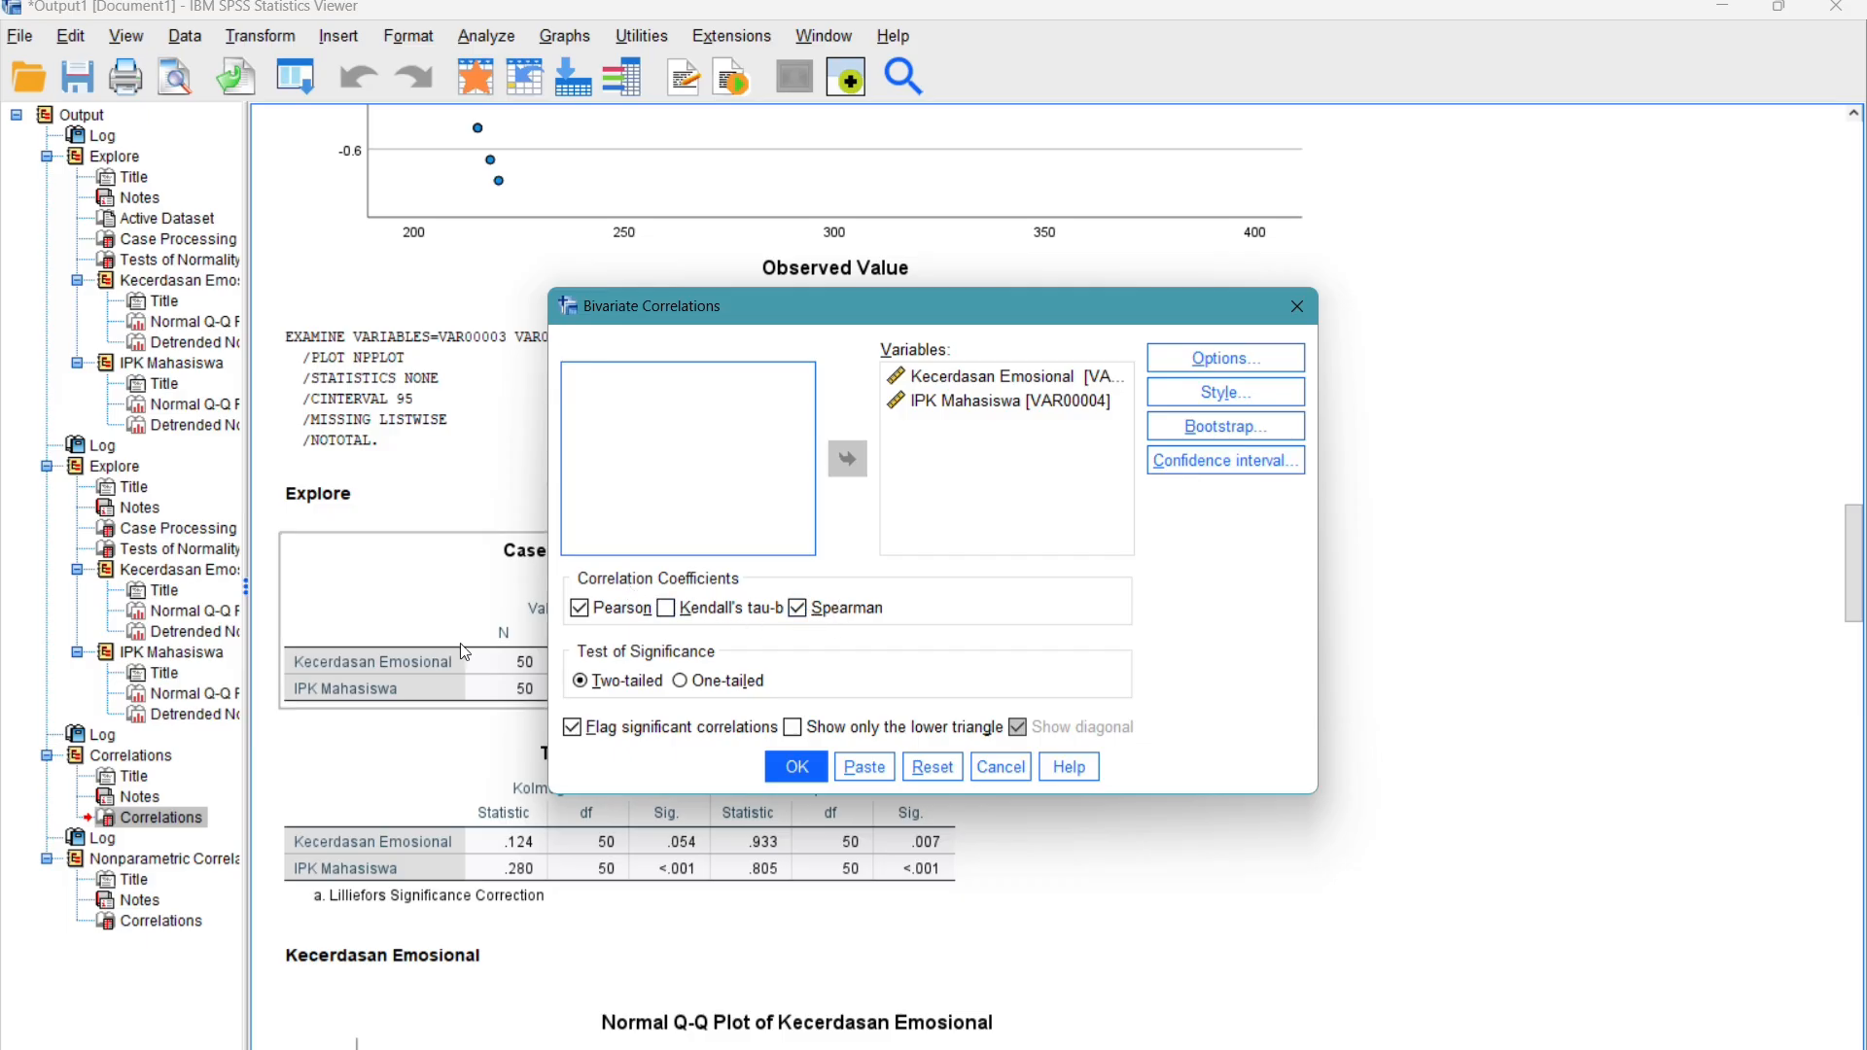
pyautogui.click(581, 609)
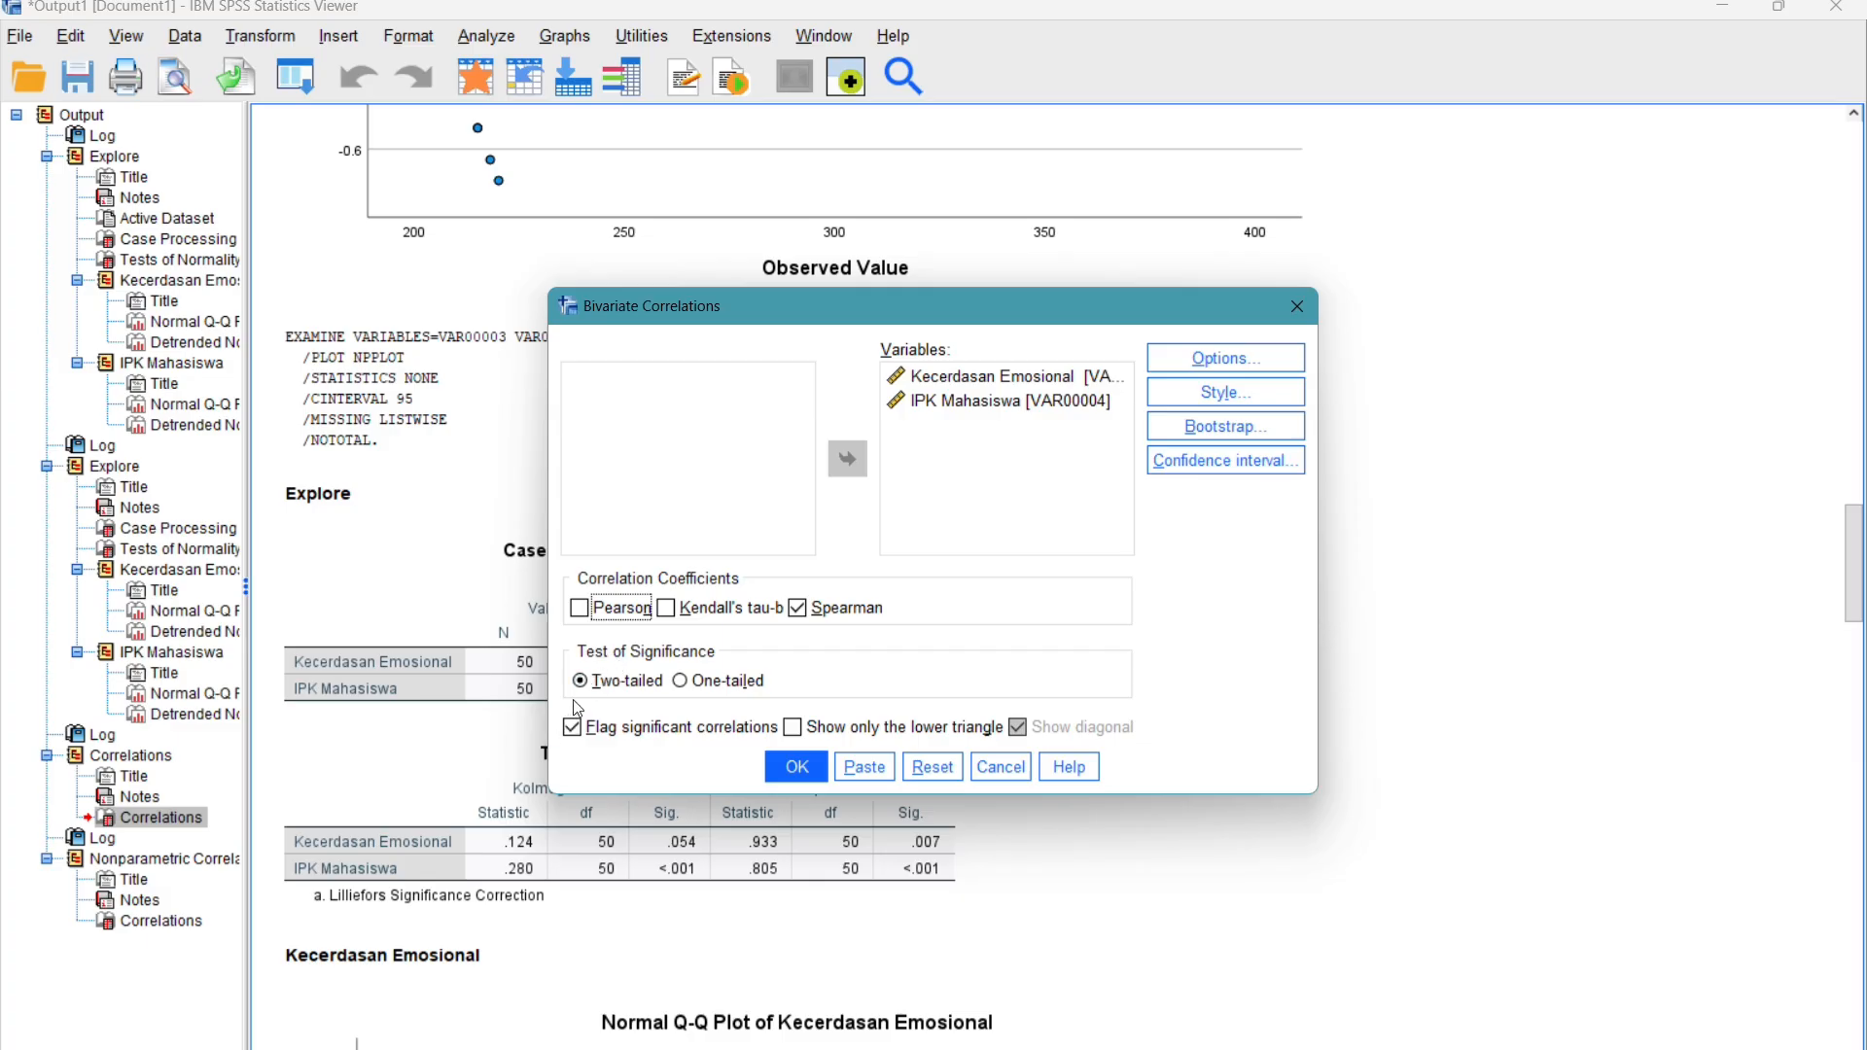
pyautogui.click(811, 778)
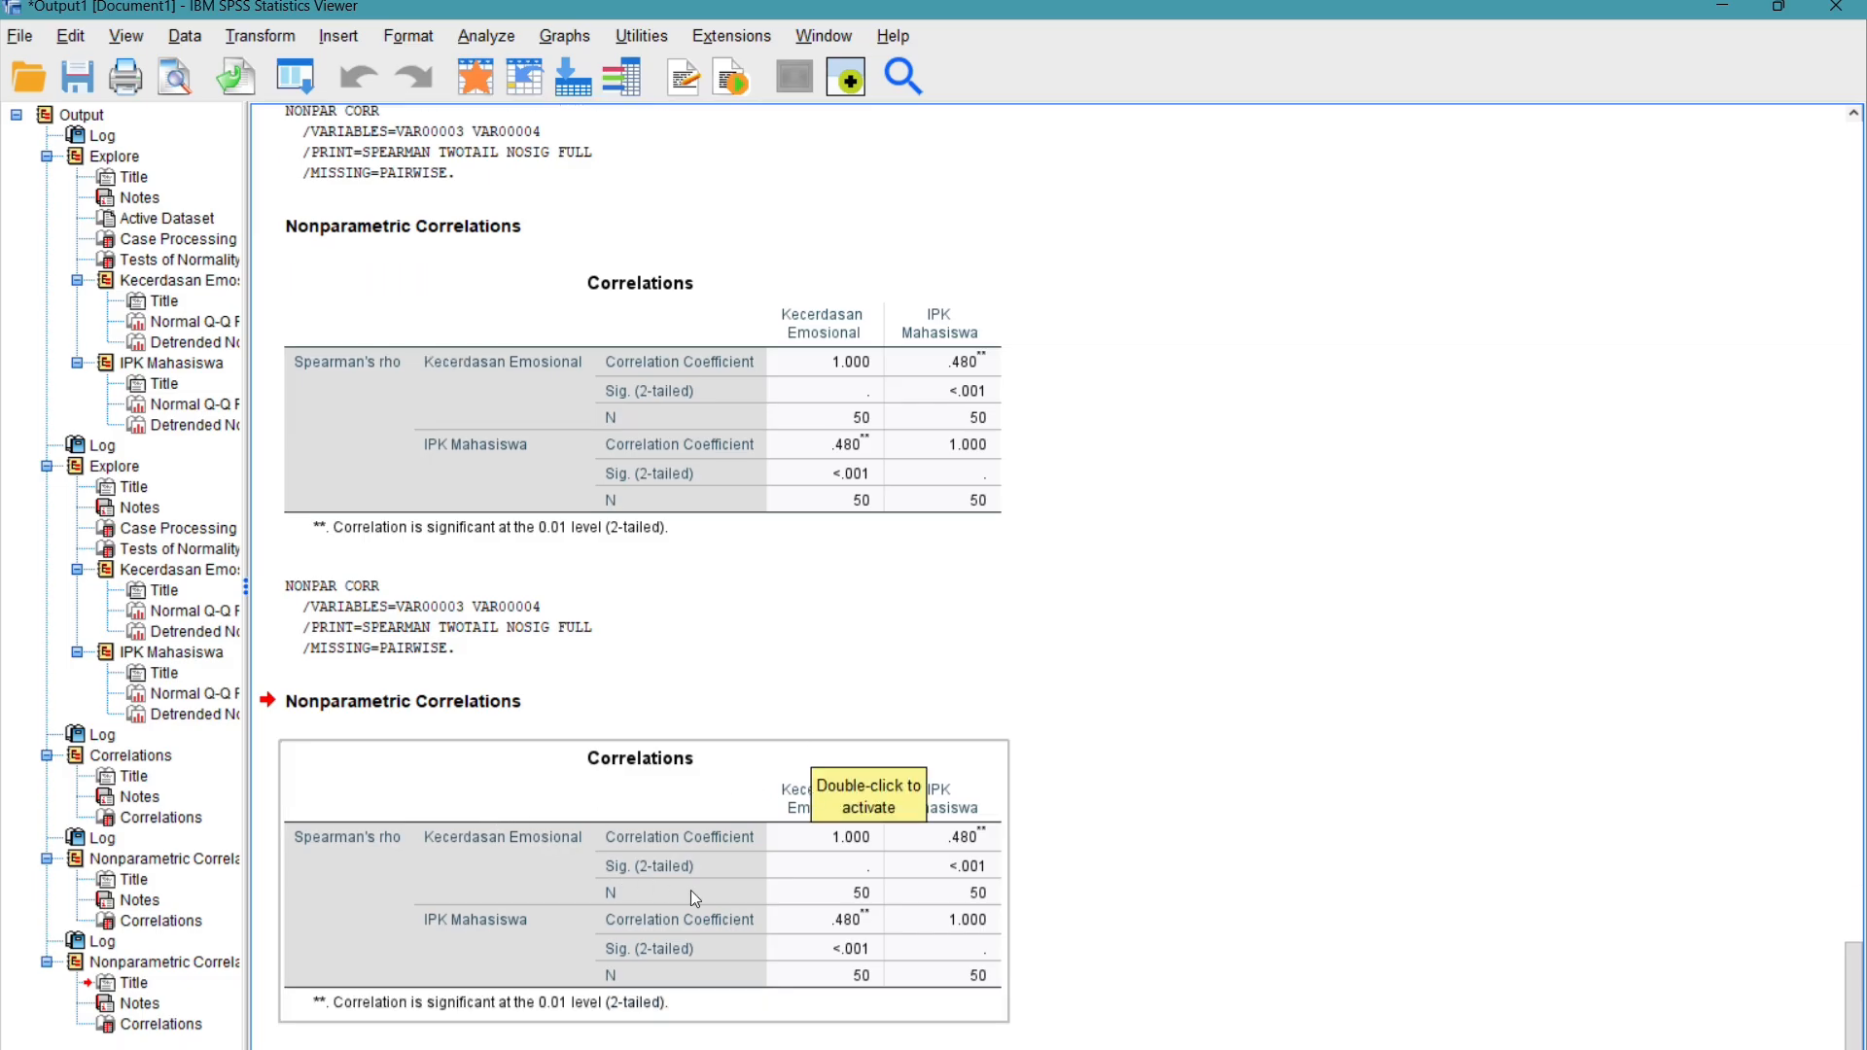
# Copy the most recent Spearman Correlations table from the output.
pyautogui.rightClick(533, 779)
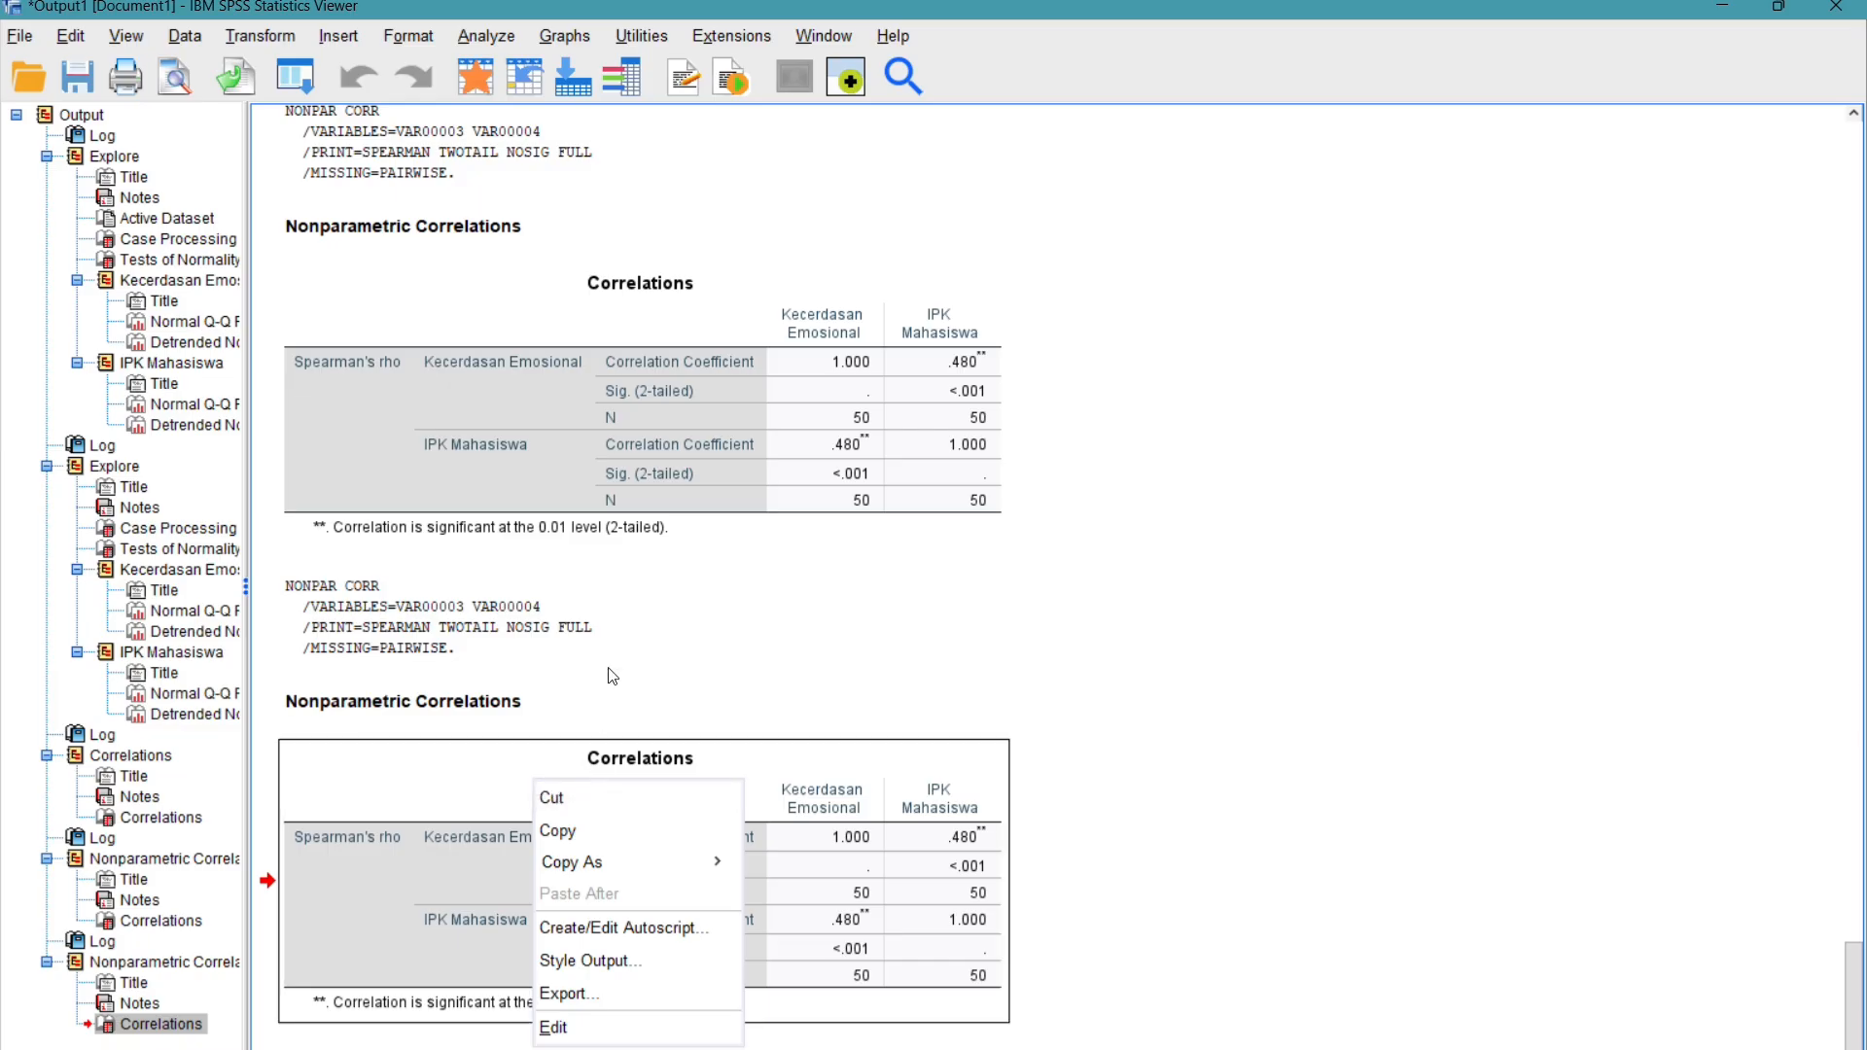